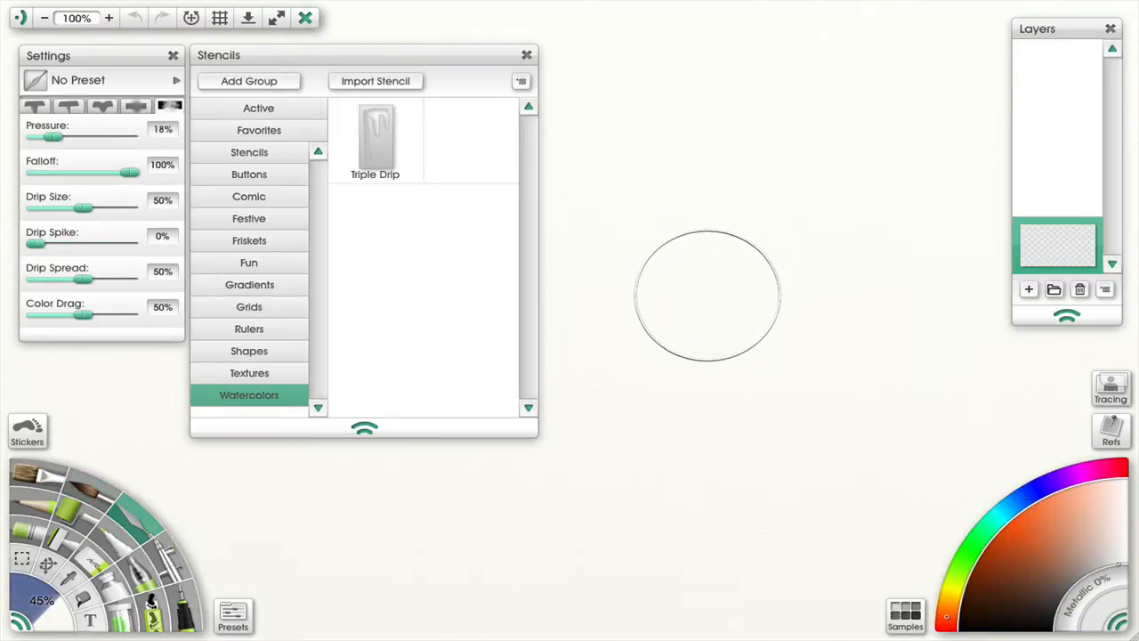
# - Switch to the browser and open the stained dirty wooden planks texture image at full size
pyautogui.press('super+Tab')
pyautogui.press('super+Tab')
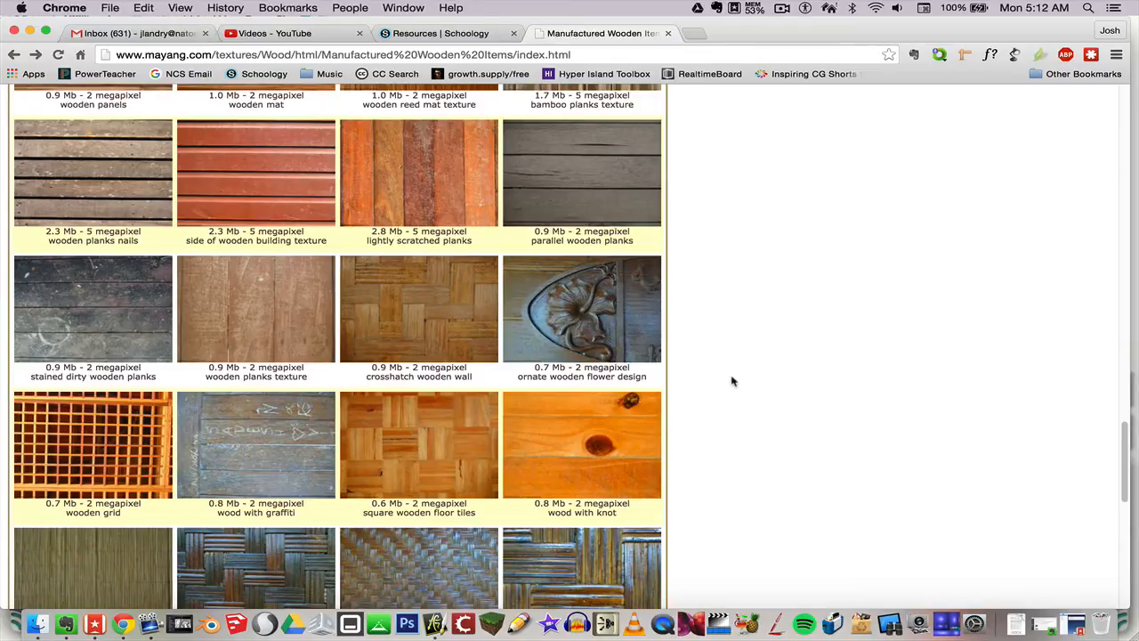
pyautogui.click(109, 315)
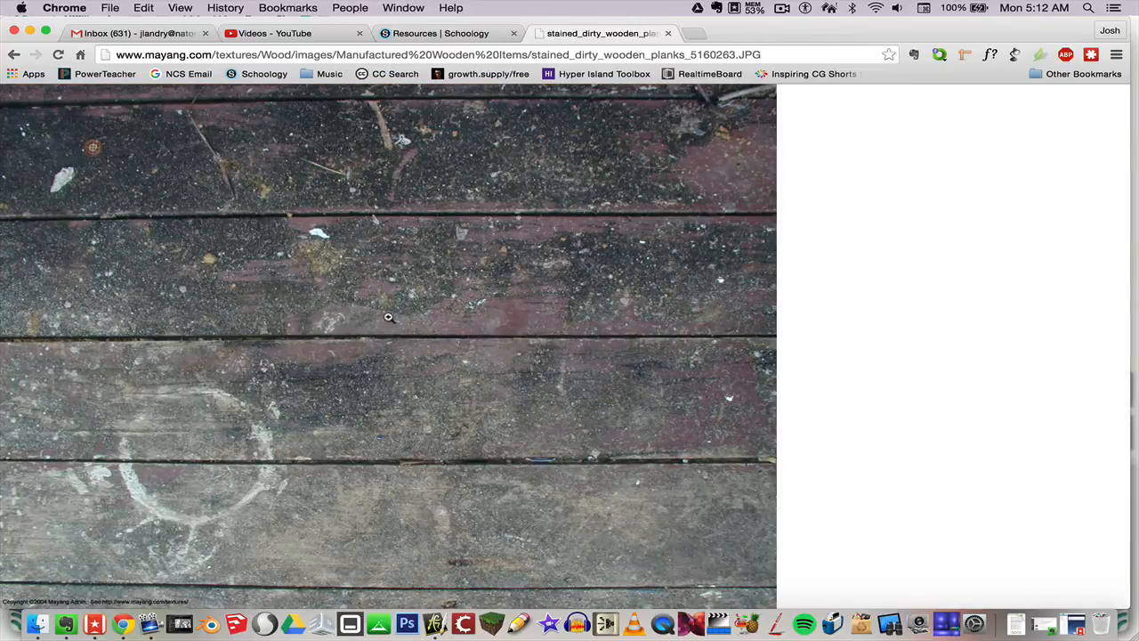
pyautogui.click(424, 313)
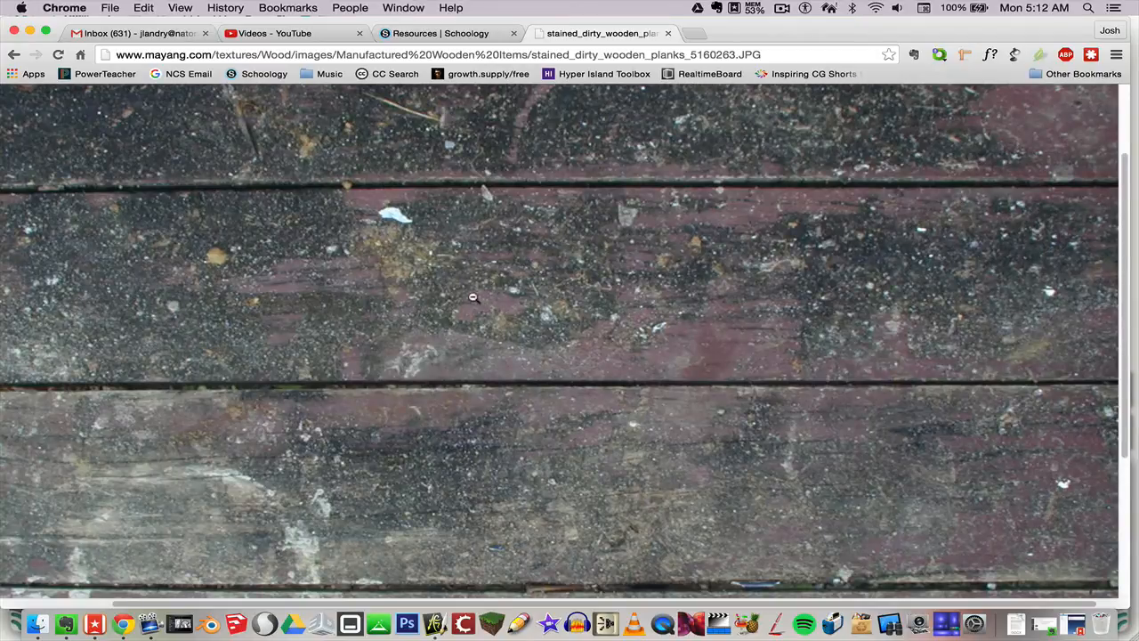
# - Open the Save Image As dialog for the texture with the full folder browser shown
pyautogui.rightClick(515, 287)
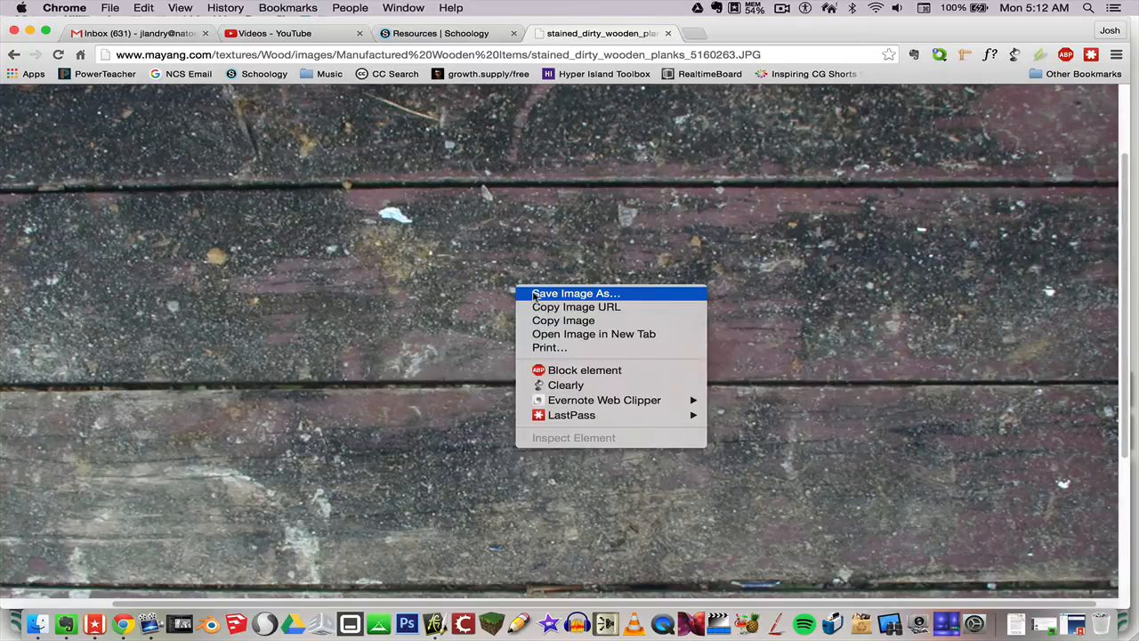
pyautogui.click(535, 293)
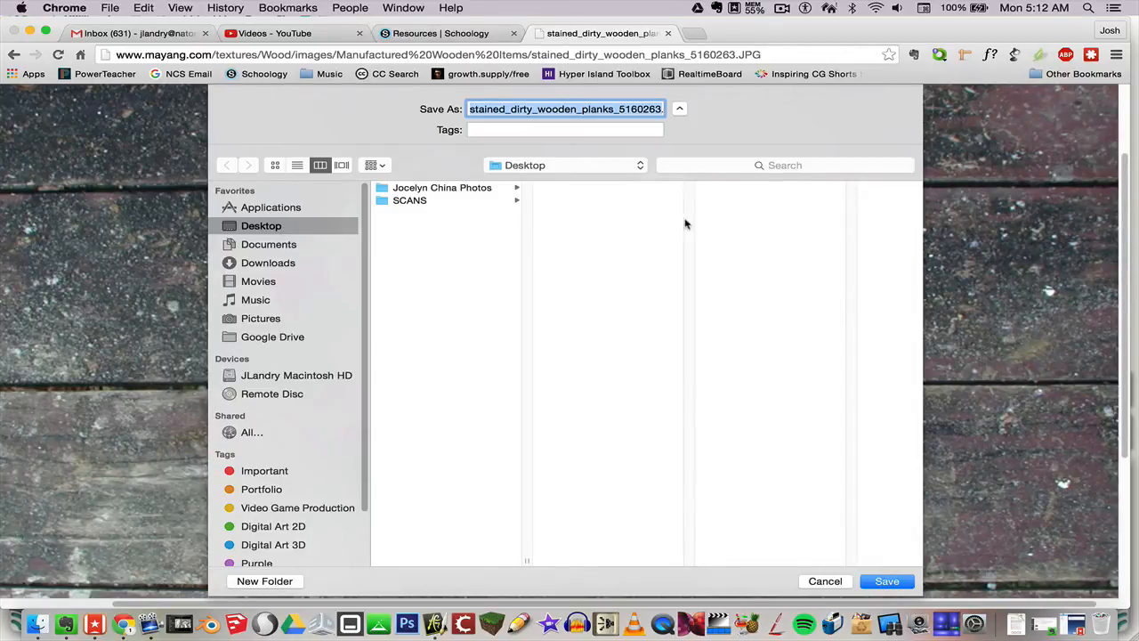
pyautogui.click(678, 109)
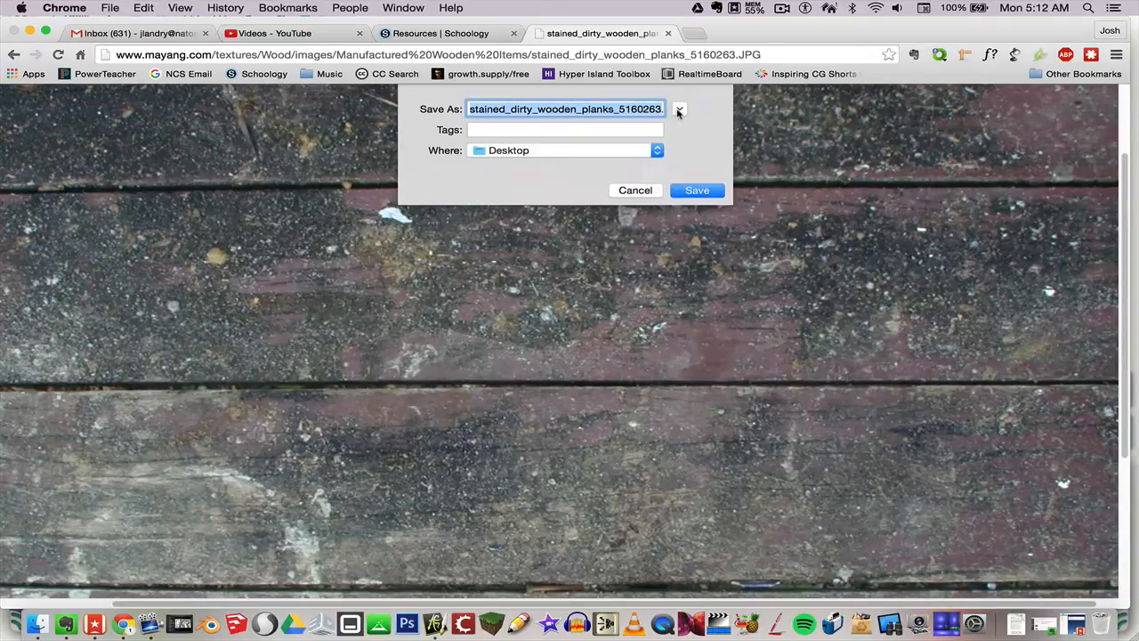
pyautogui.click(678, 109)
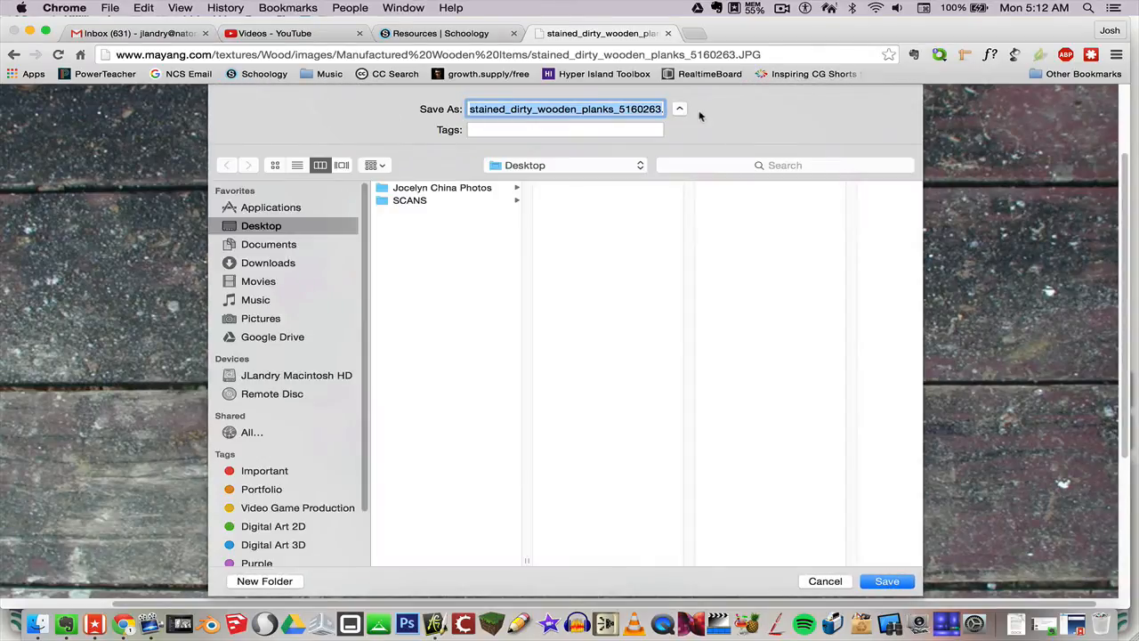
# - Create a new folder named Textures on the Desktop and select it as the save location
pyautogui.click(279, 583)
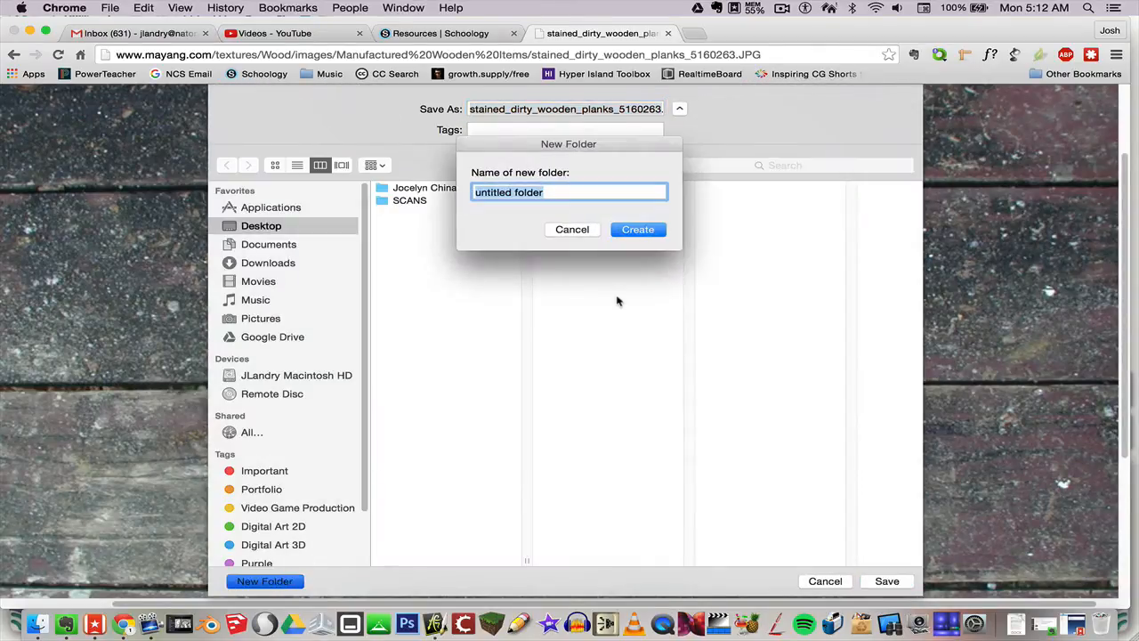
pyautogui.write('T')
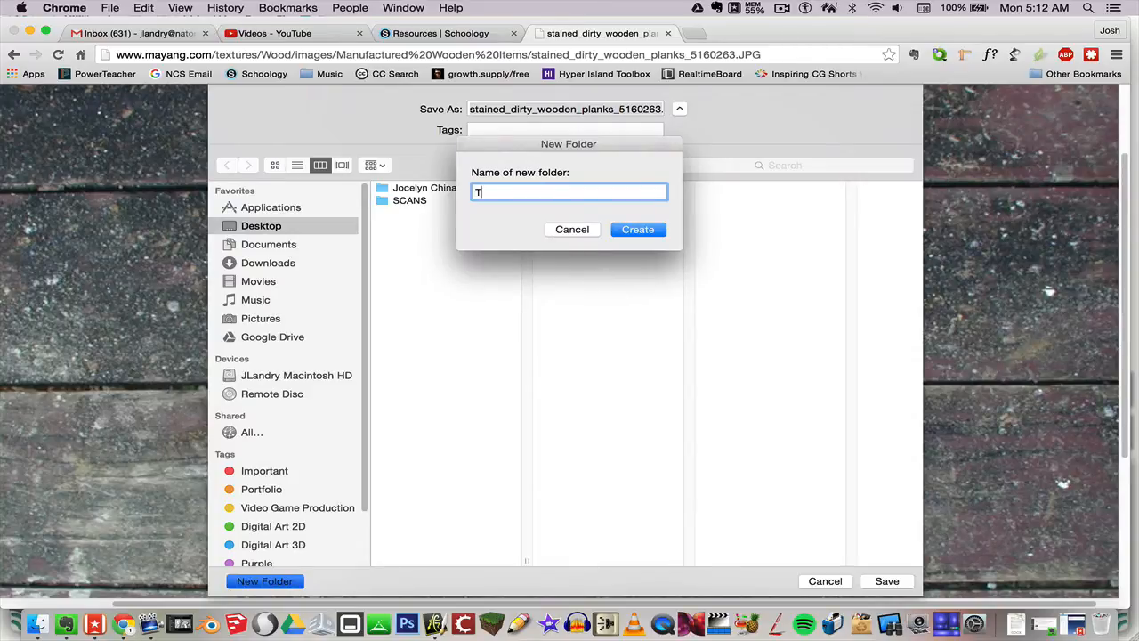
pyautogui.write('extures')
pyautogui.press('Return')
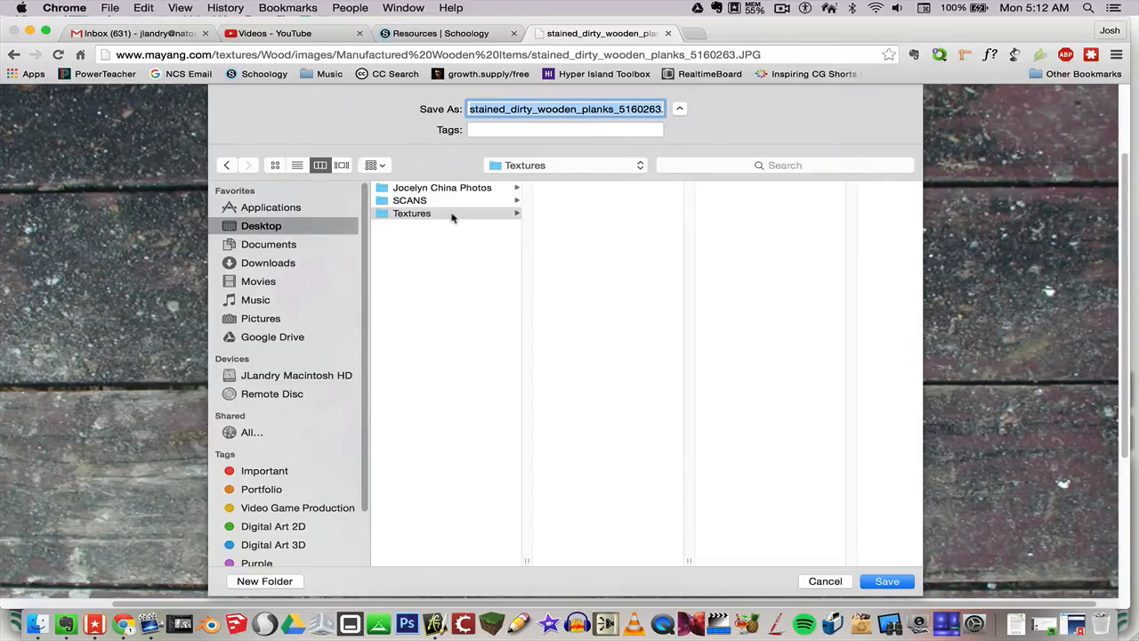
pyautogui.click(609, 222)
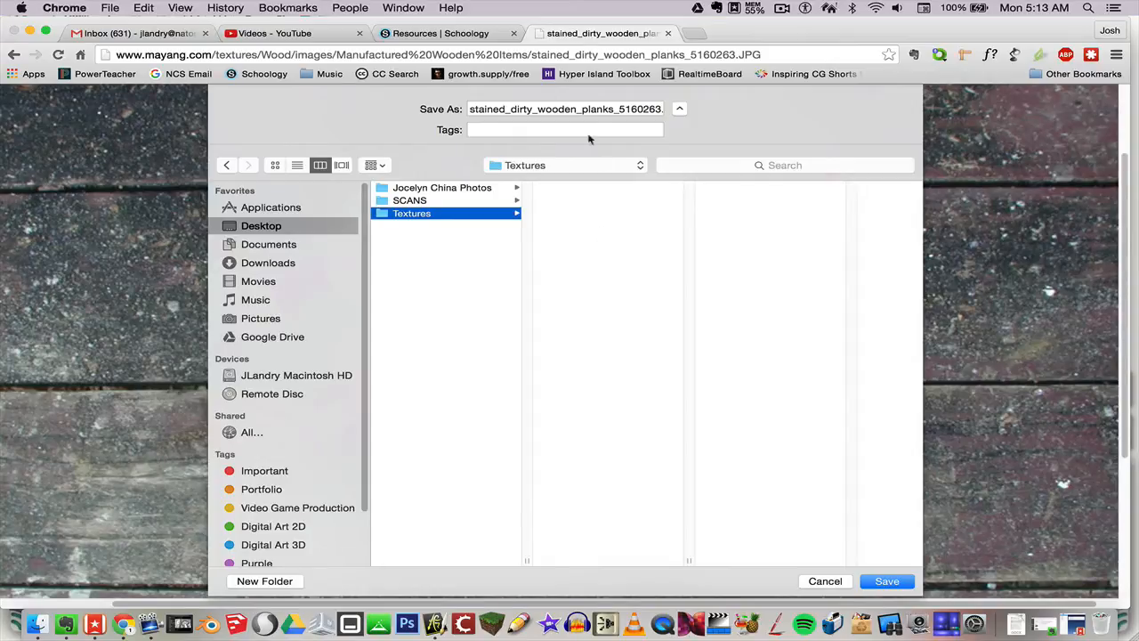
# - Rename the file to Wood_Stained 01.JPG and save it into the Textures folder
pyautogui.click(583, 108)
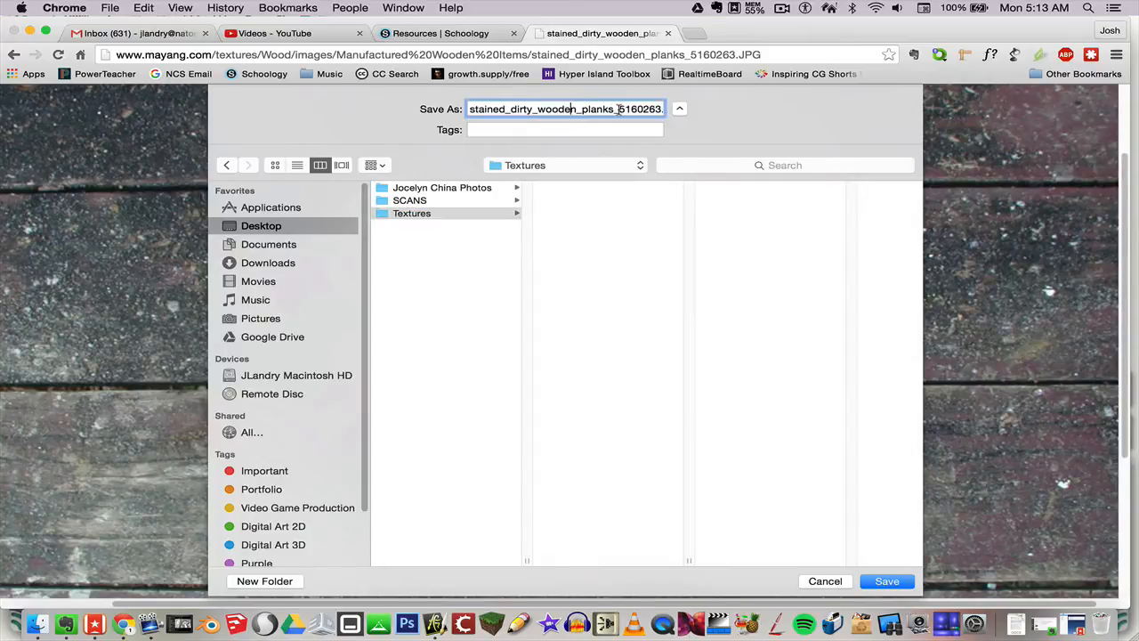
pyautogui.moveTo(658, 108); pyautogui.dragTo(463, 108)
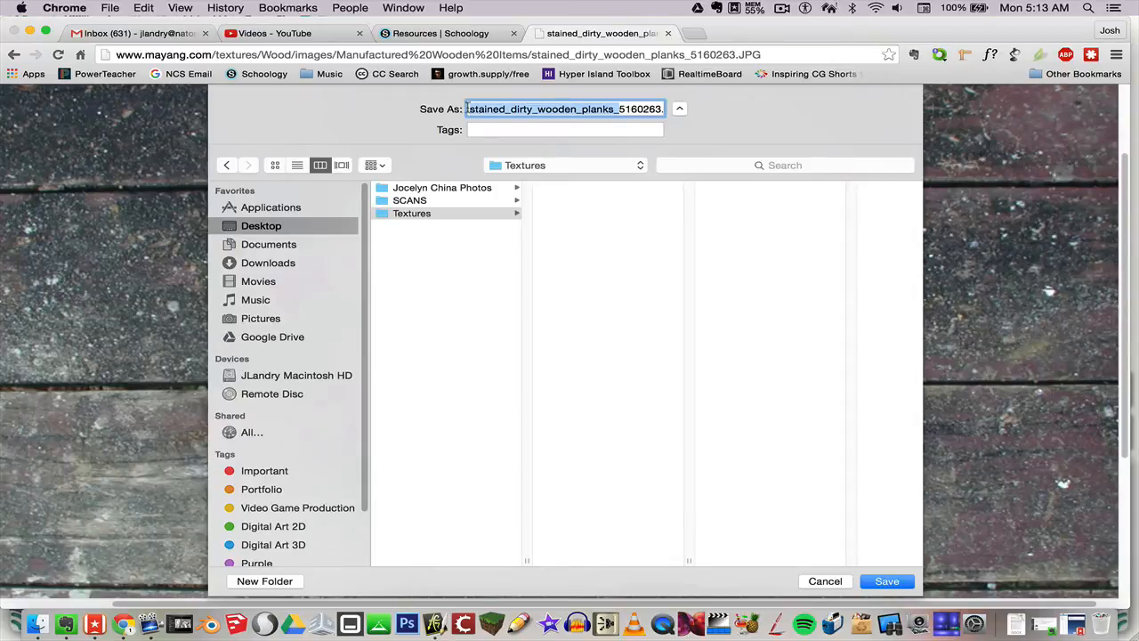
pyautogui.press('BackSpace')
pyautogui.moveTo(510, 109); pyautogui.dragTo(469, 108)
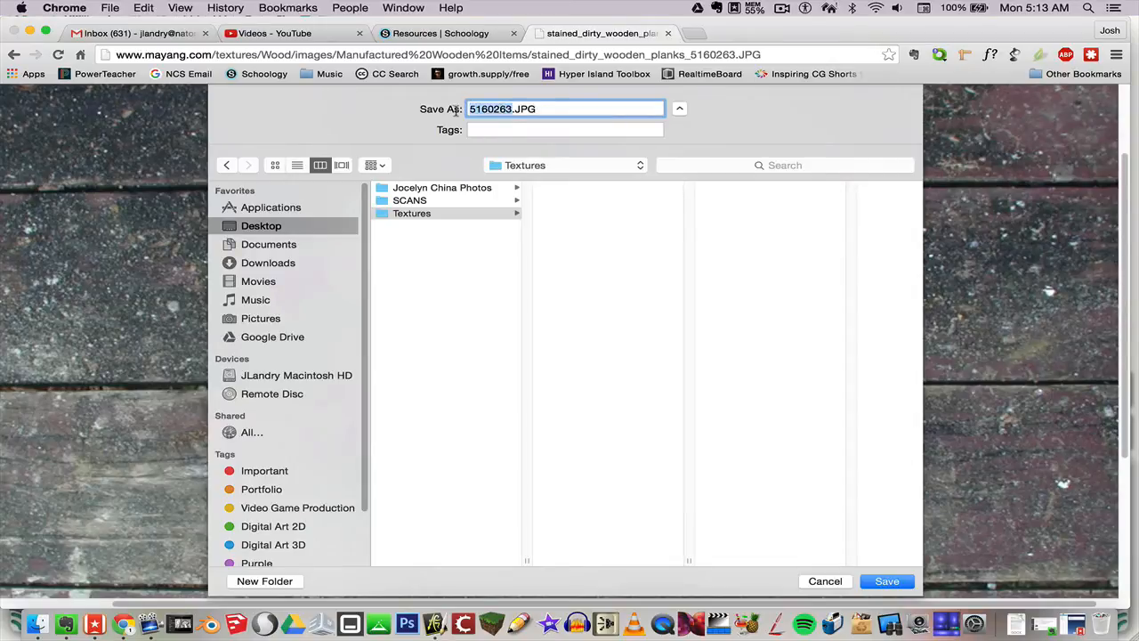
pyautogui.press('BackSpace')
pyautogui.write('Wood')
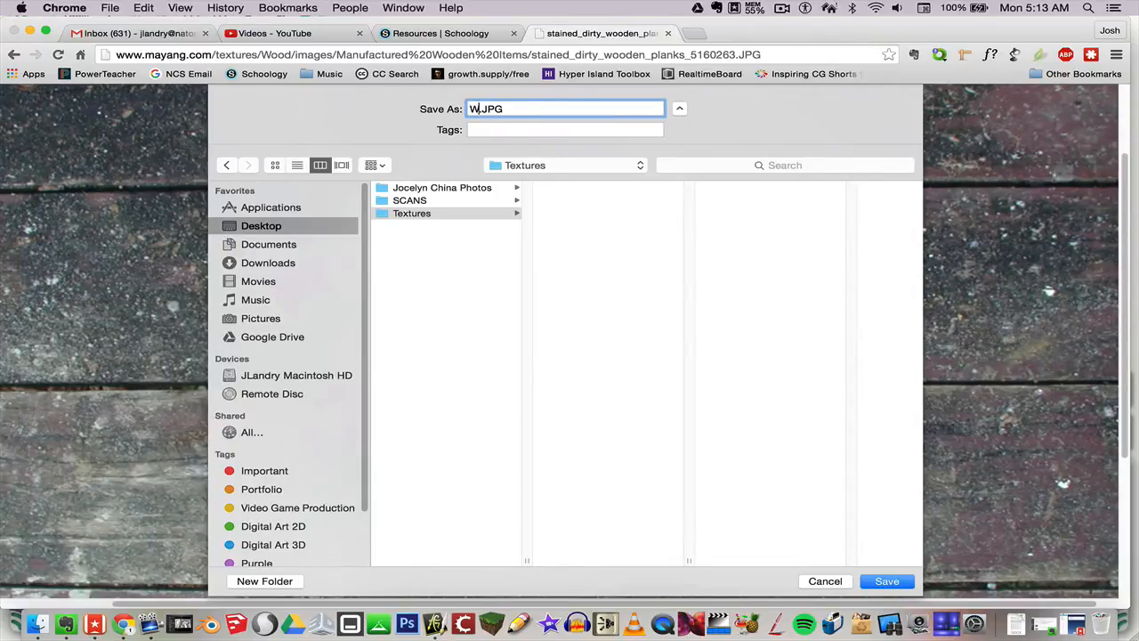
pyautogui.write('_Stained 01')
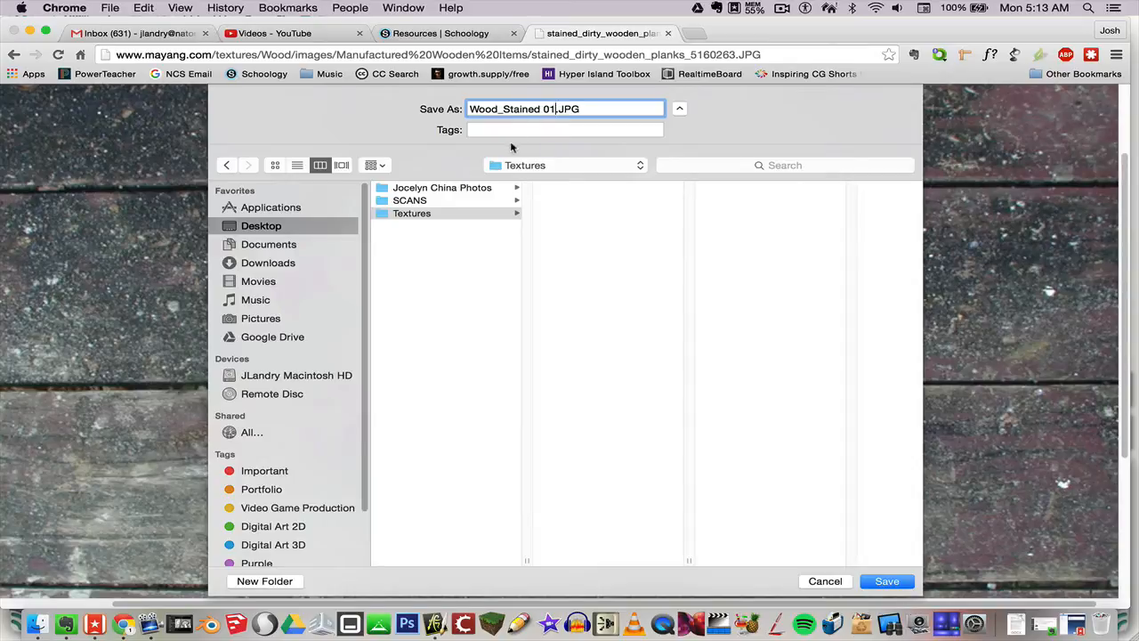
pyautogui.click(886, 581)
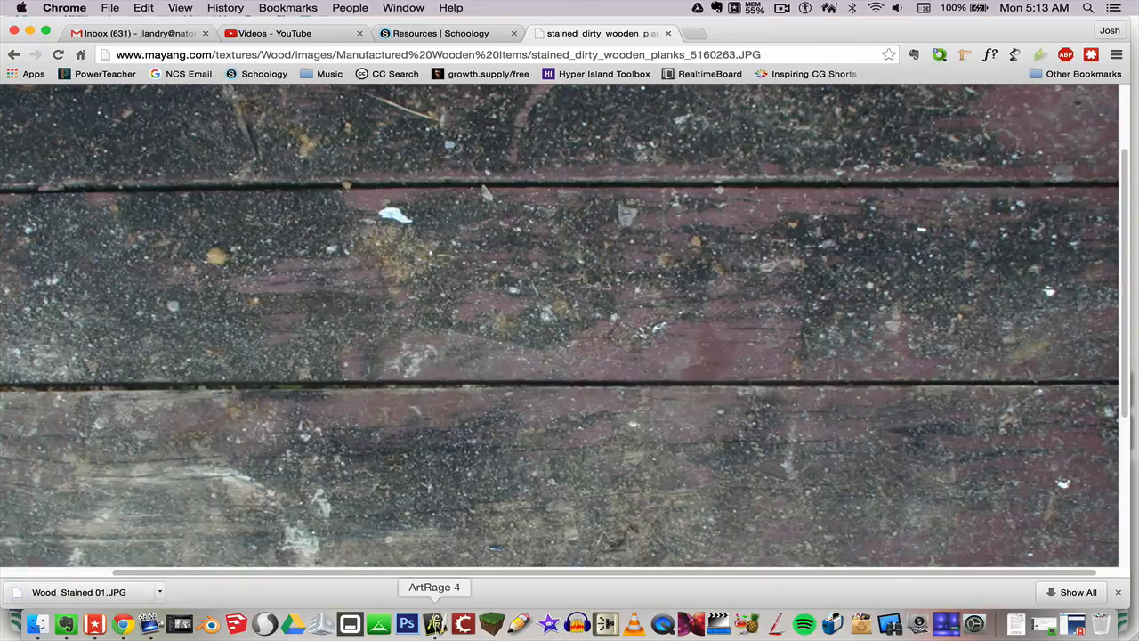
# - Switch back to ArtRage 4 and zoom the canvas out to 77%
pyautogui.click(436, 626)
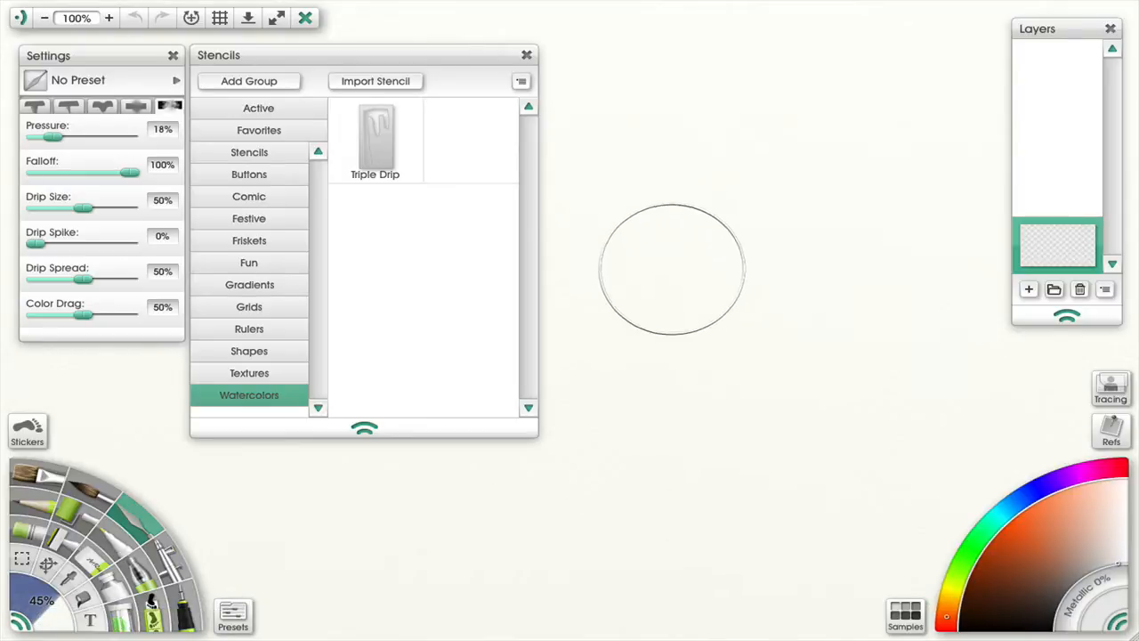
pyautogui.moveTo(251, 2)
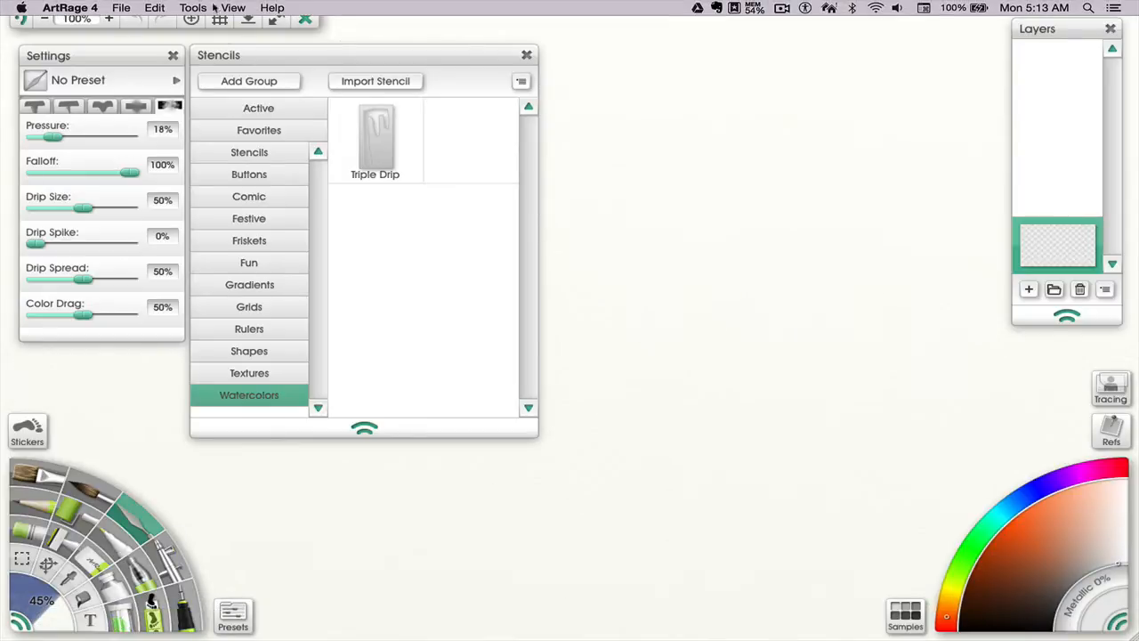
pyautogui.click(118, 7)
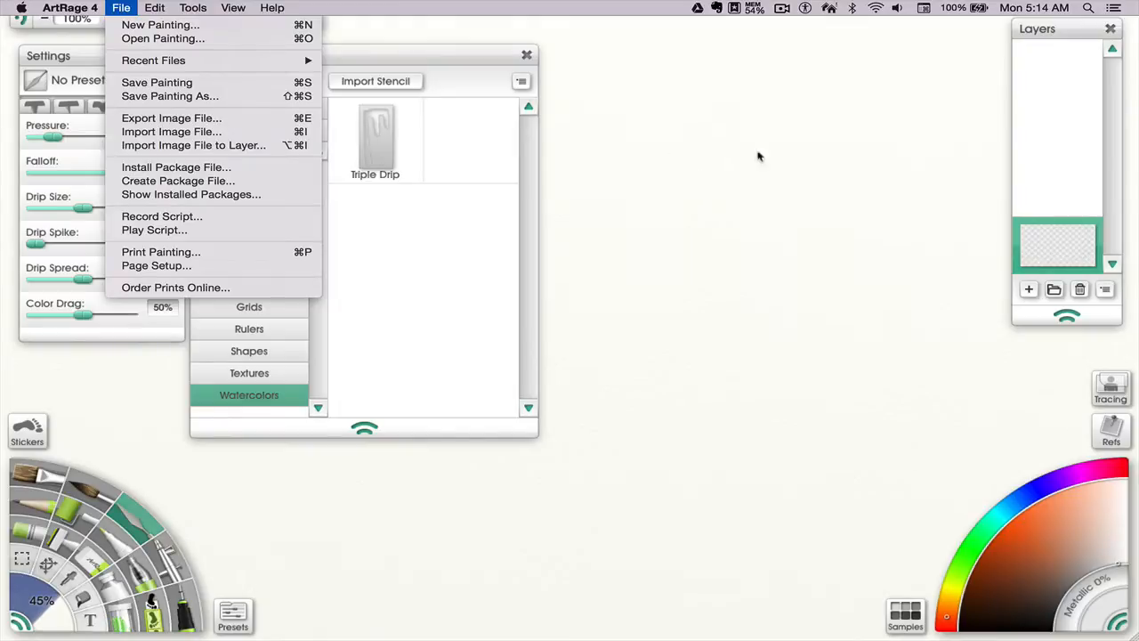
pyautogui.click(660, 136)
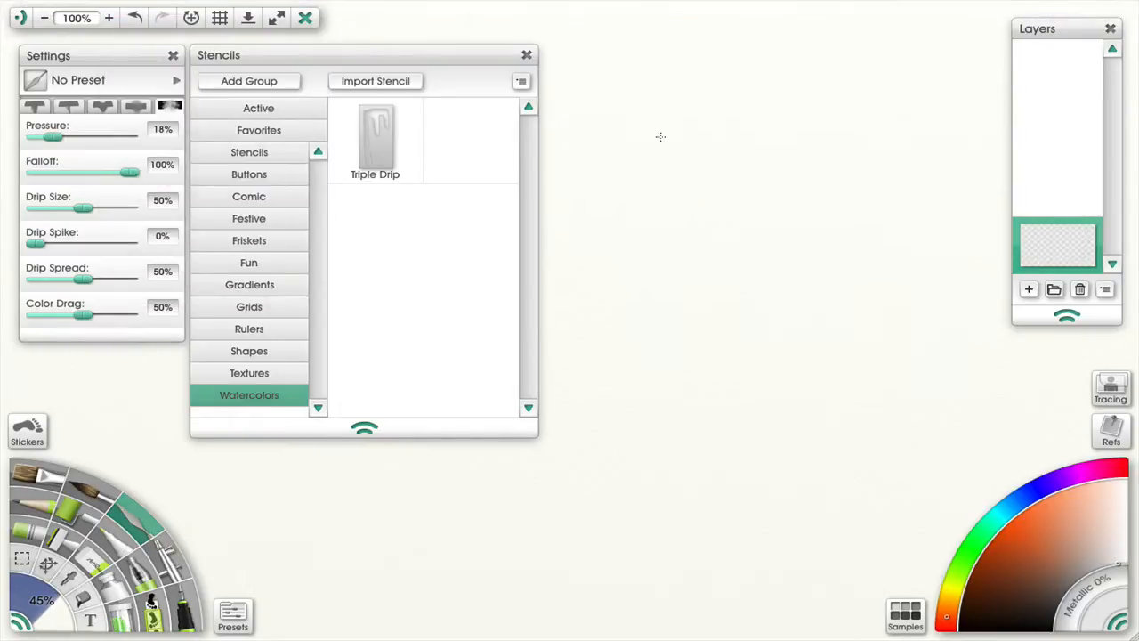
pyautogui.scroll(-5, 667, 173)
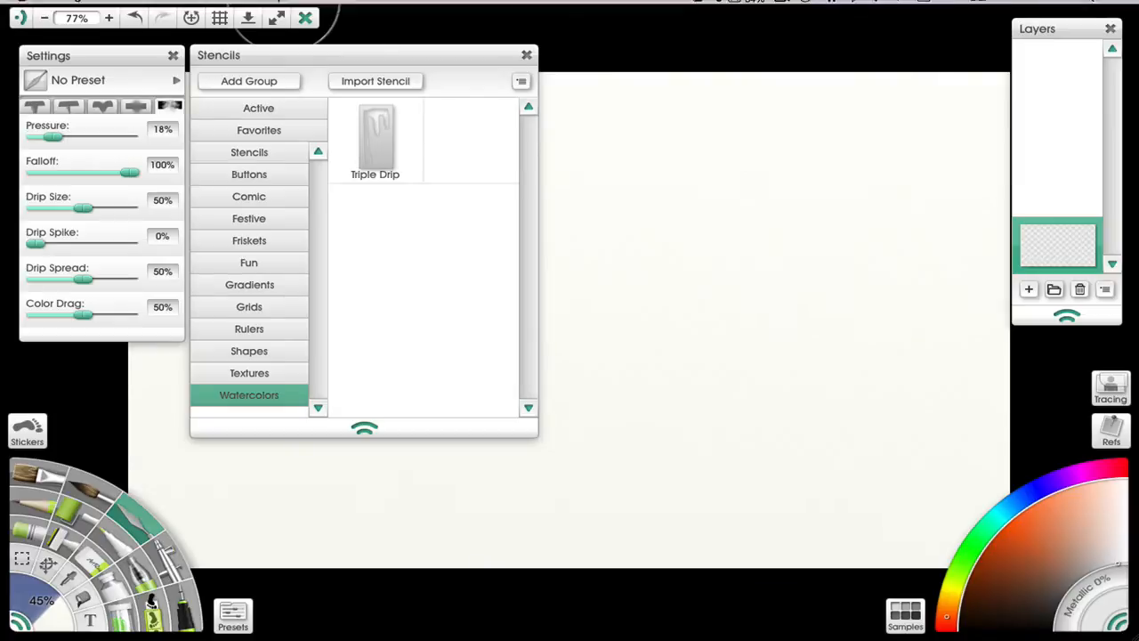
# - Import the Wood_Stained 01.JPG image from the Desktop Textures folder into the painting
pyautogui.click(121, 7)
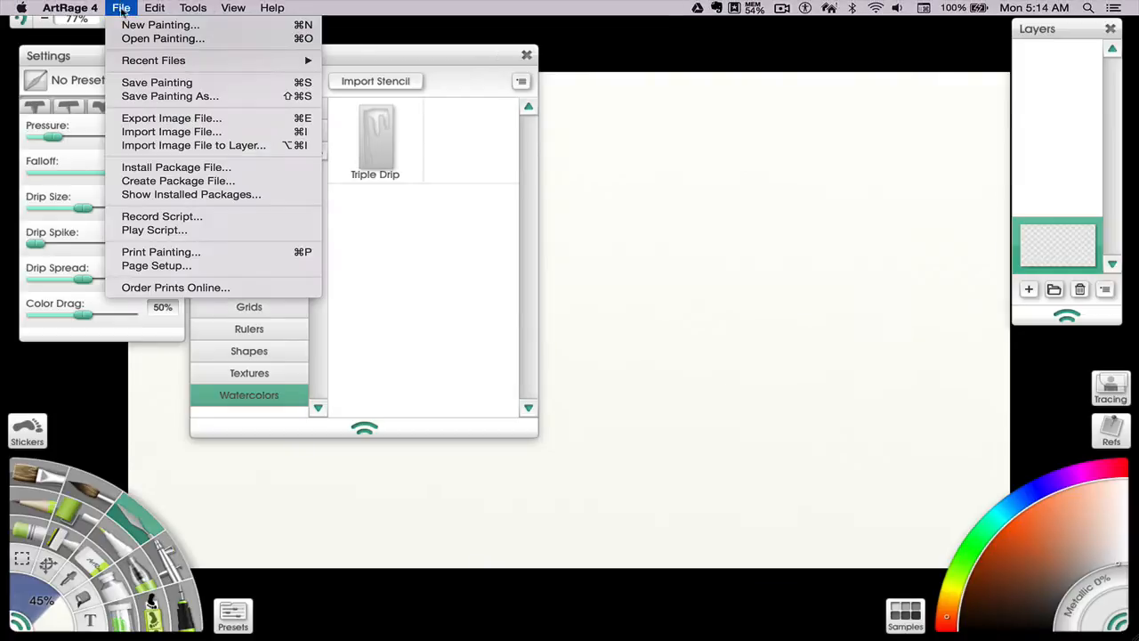
pyautogui.click(148, 132)
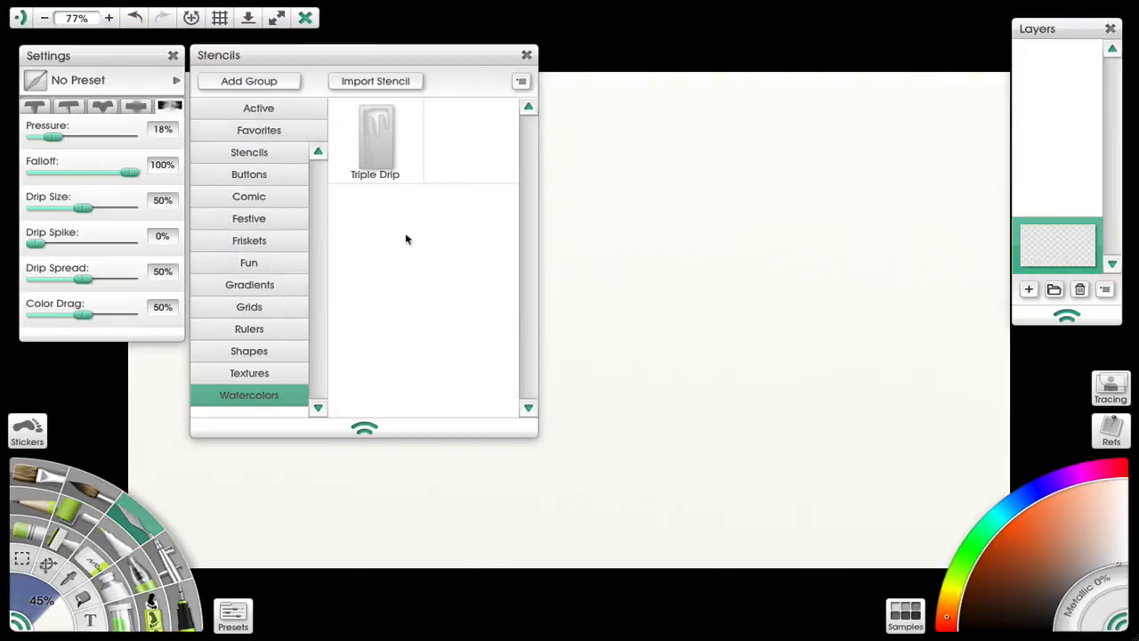
pyautogui.click(570, 360)
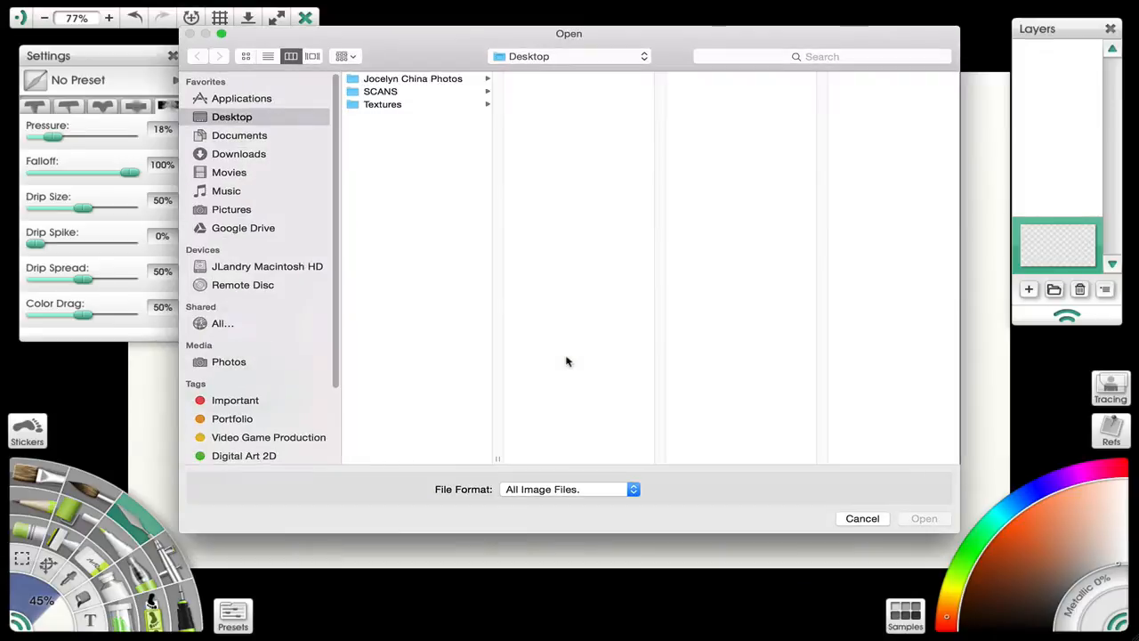
pyautogui.click(405, 106)
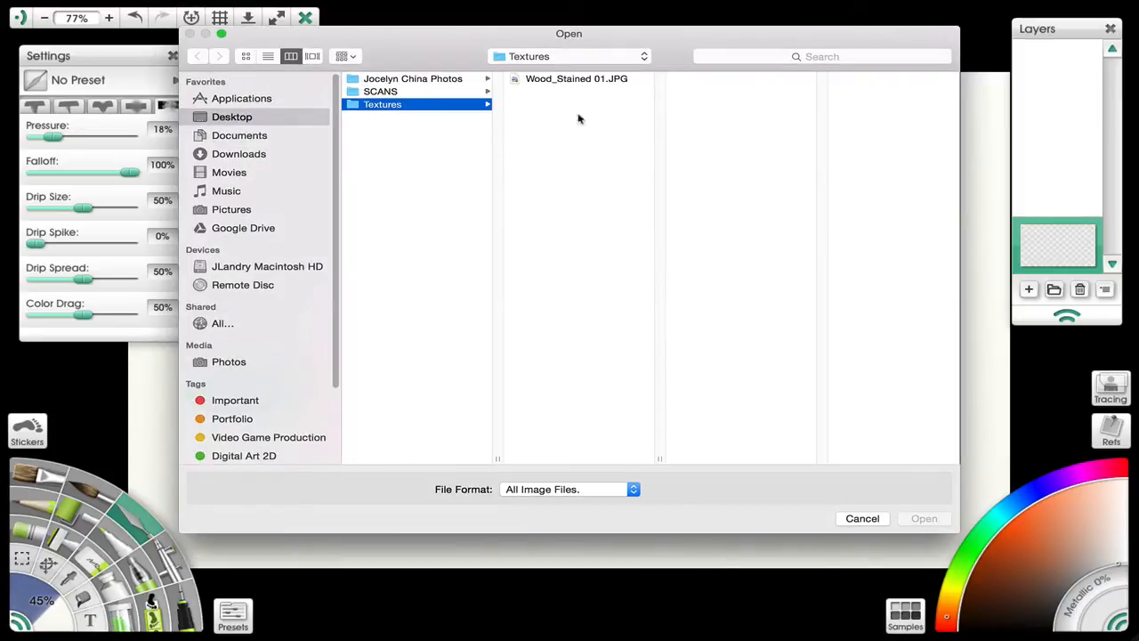
pyautogui.click(571, 79)
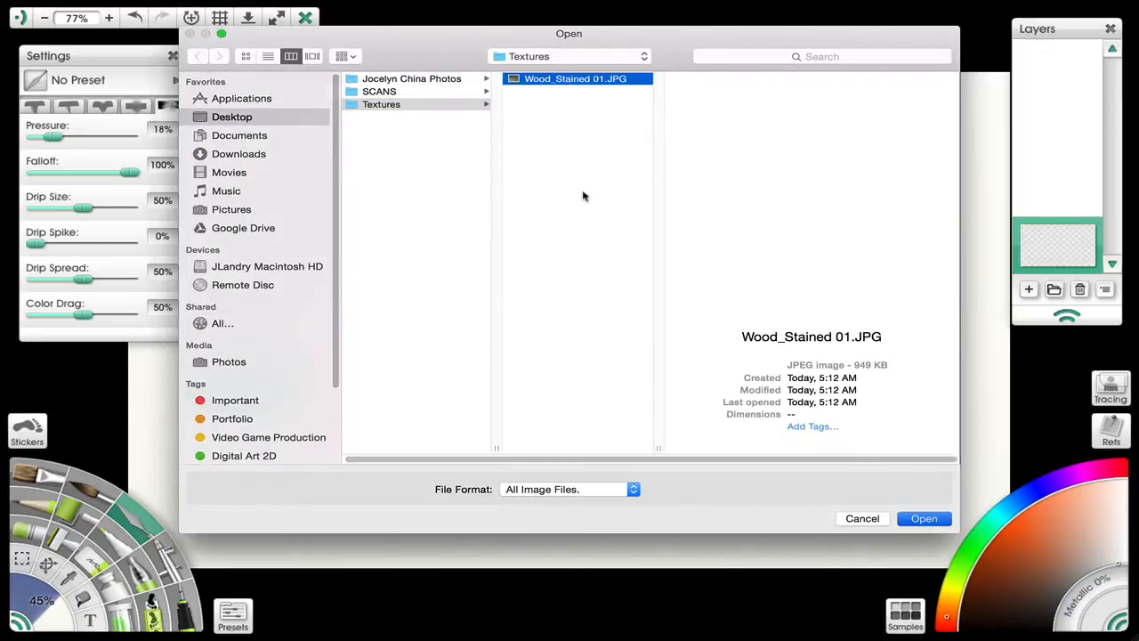
pyautogui.press('Return')
pyautogui.scroll(-5, 656, 269)
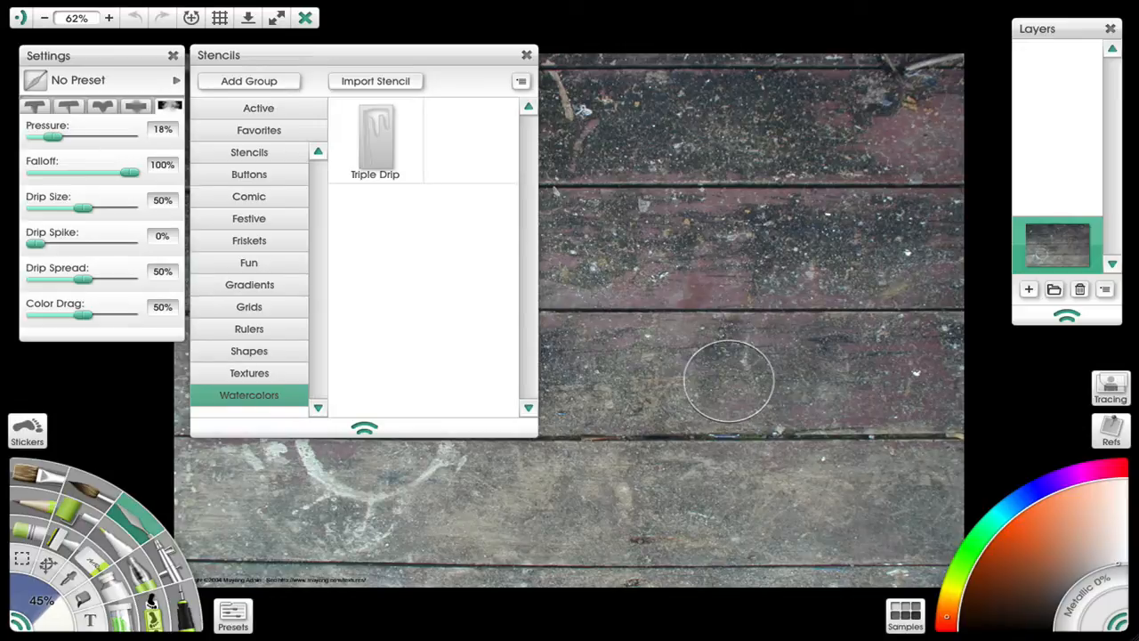
pyautogui.scroll(4, 728, 365)
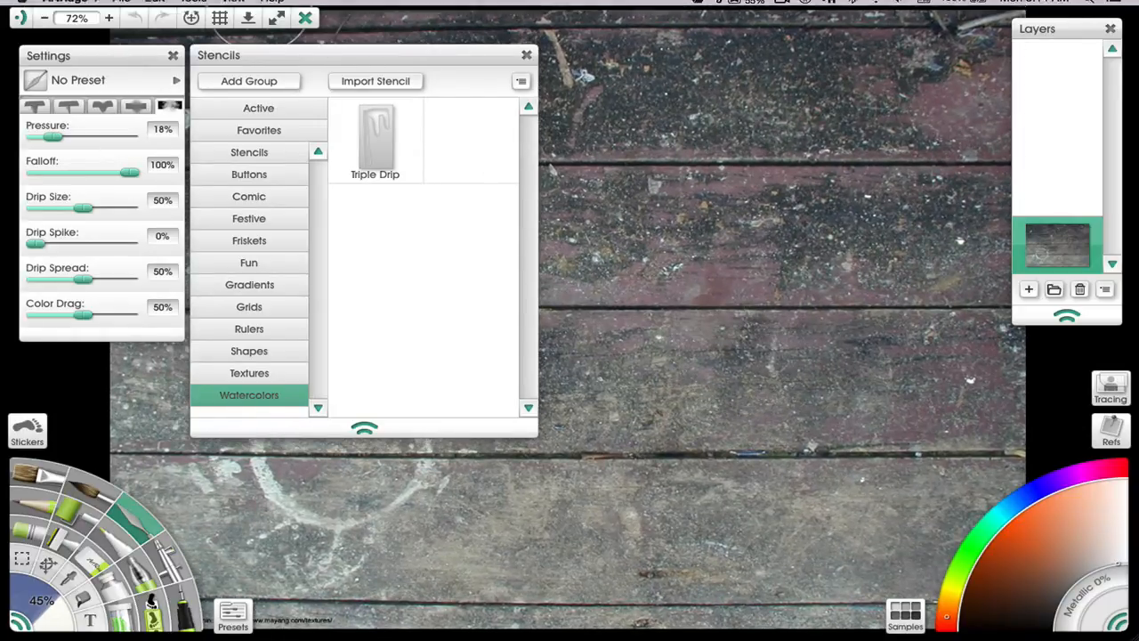
# - Open the Adjust Layer Colors dialog and set Color to -100% to desaturate the texture
pyautogui.click(155, 7)
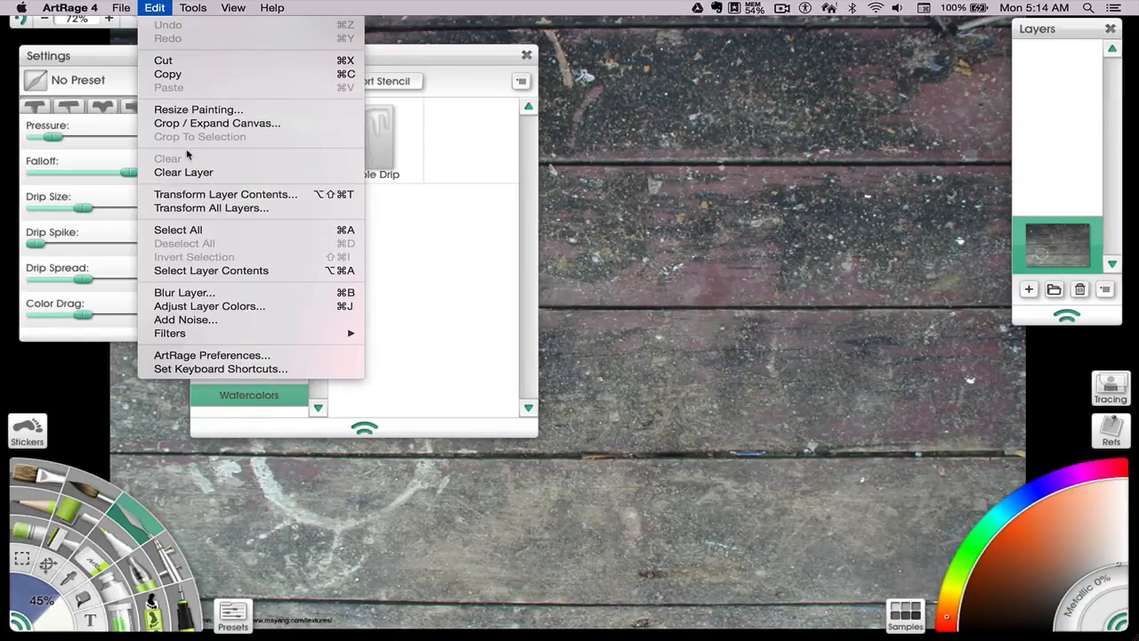
pyautogui.click(203, 310)
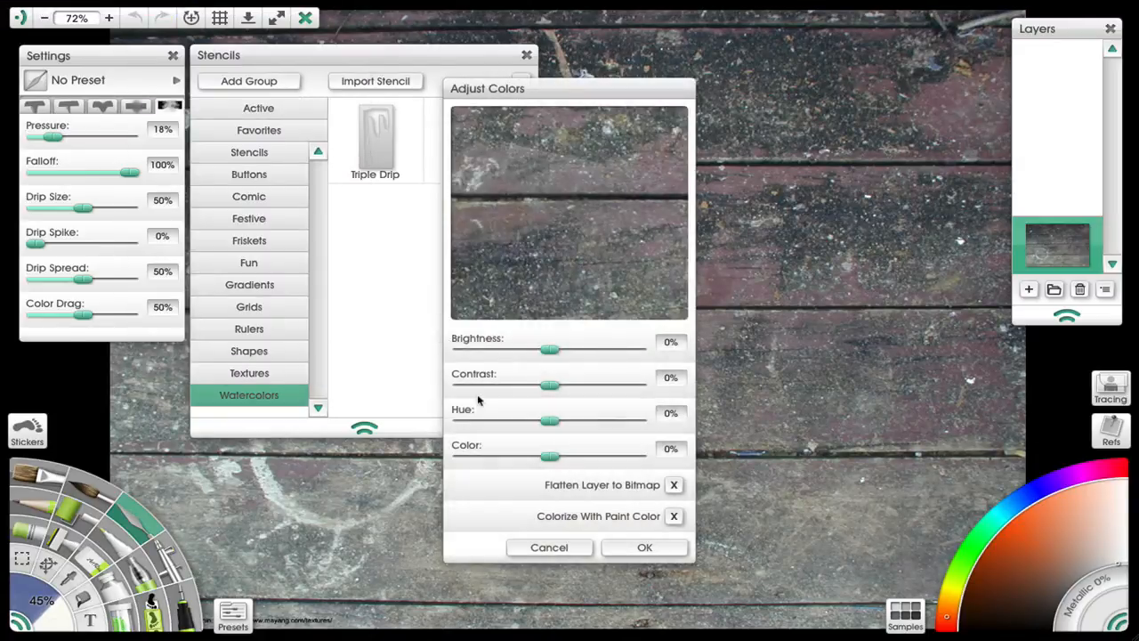
pyautogui.moveTo(548, 460); pyautogui.dragTo(443, 454)
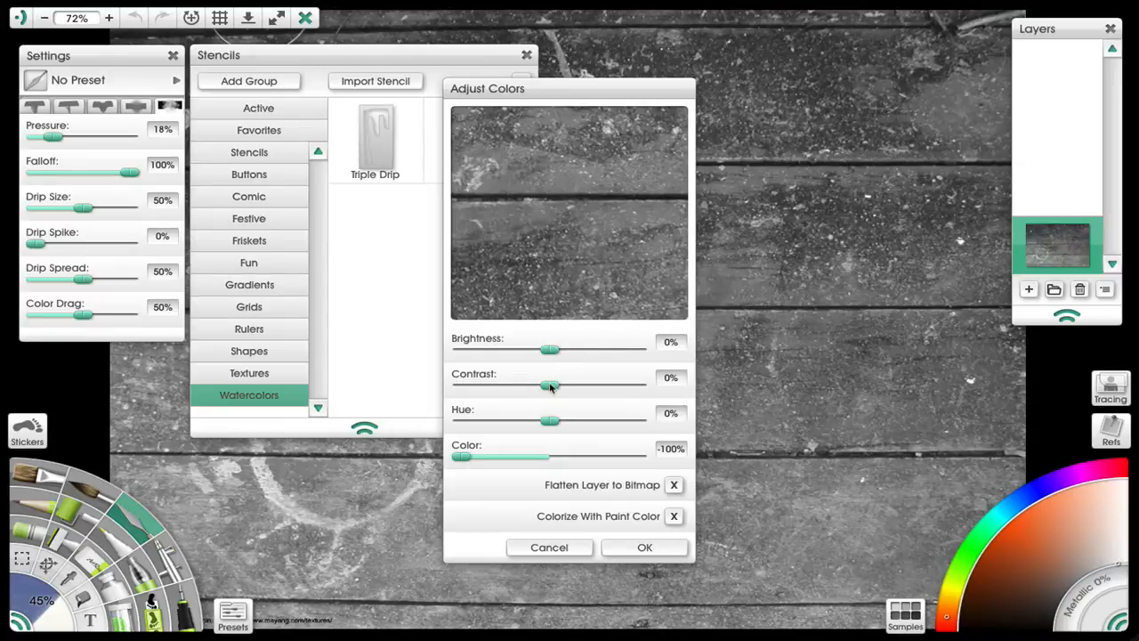
# - Set the layer's brightness to 21% and contrast to 54%, then apply the color adjustment
pyautogui.moveTo(547, 386); pyautogui.dragTo(569, 387)
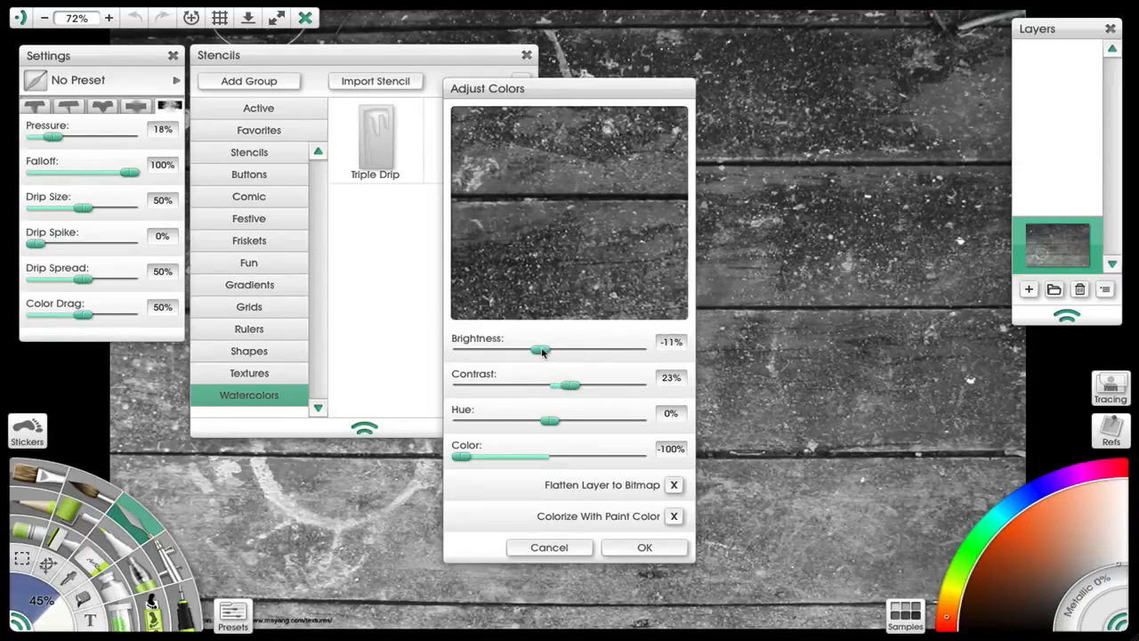
pyautogui.moveTo(549, 352); pyautogui.dragTo(570, 352)
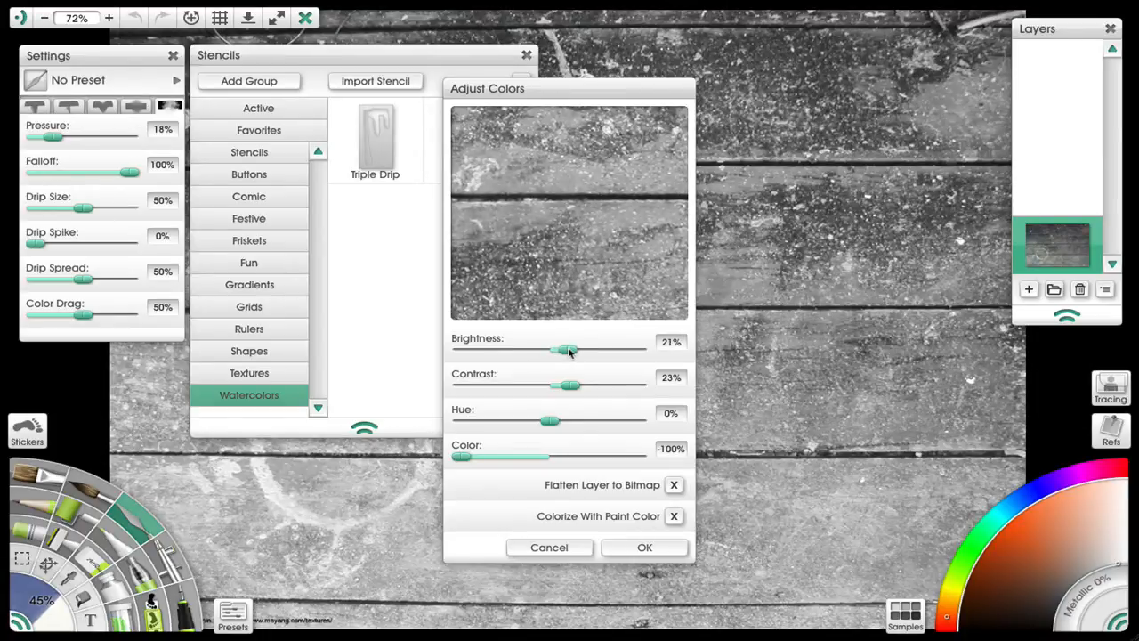
pyautogui.moveTo(584, 388)
pyautogui.mouseDown()
pyautogui.moveTo(643, 388)
pyautogui.moveTo(587, 387)
pyautogui.mouseUp()
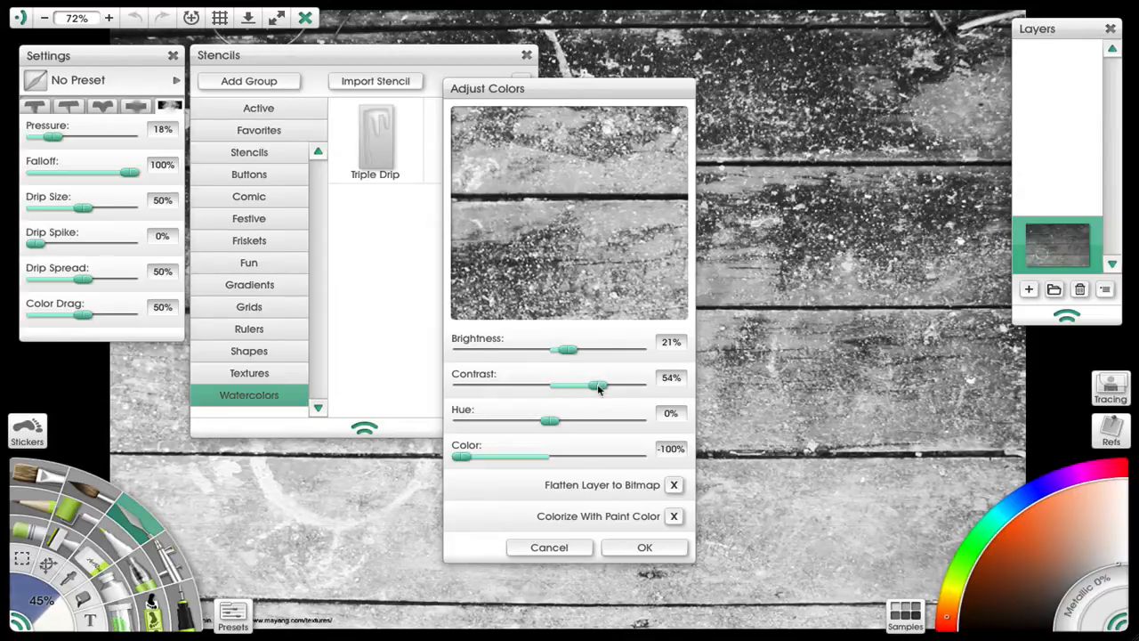
pyautogui.click(635, 547)
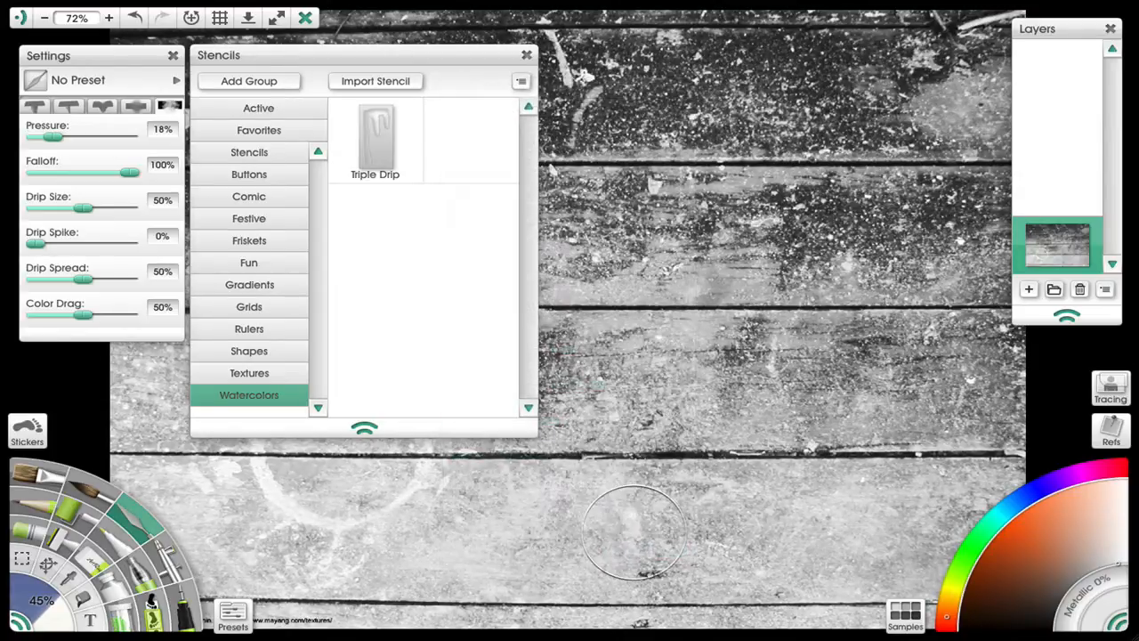
# - Export the painting as a PNG image named Wood_Stained 01BW.png into the Textures folder
pyautogui.moveTo(154, 7)
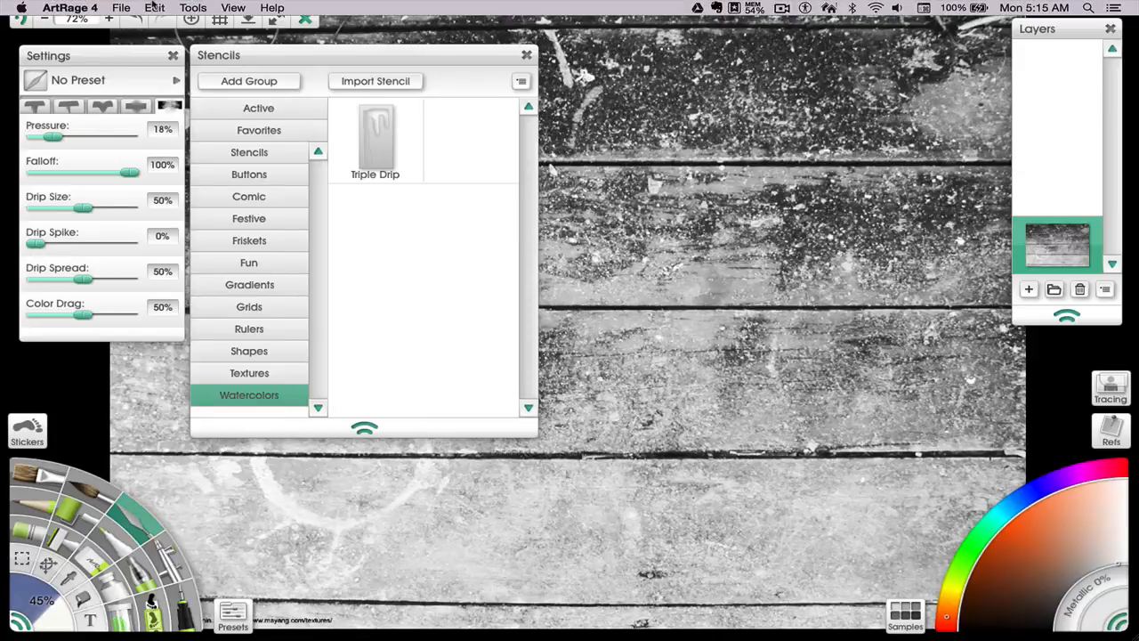
pyautogui.click(119, 8)
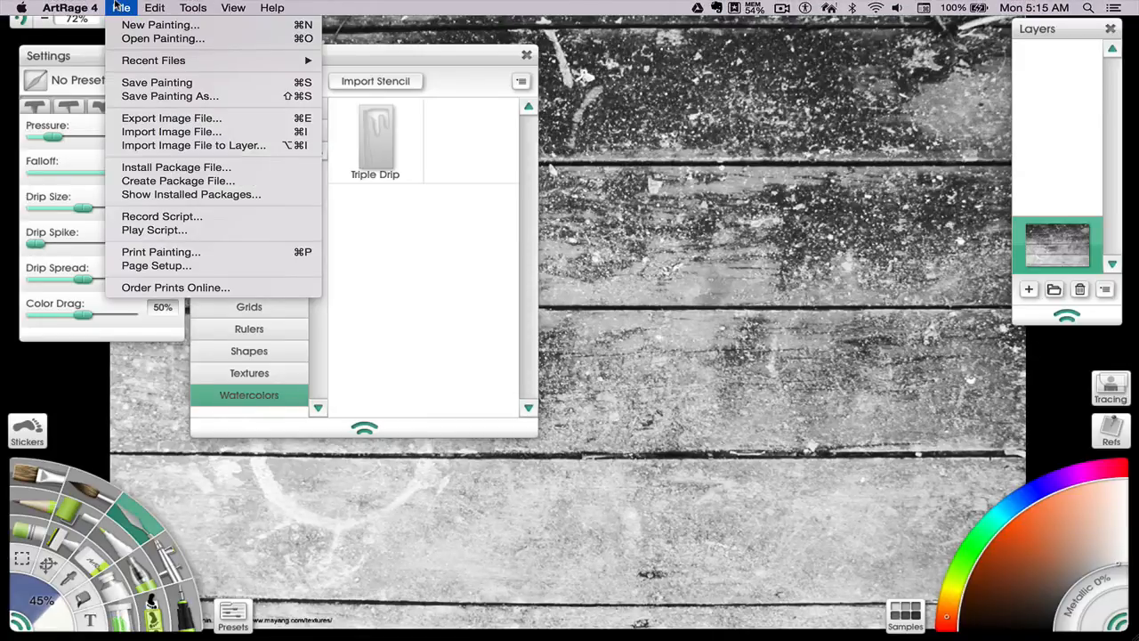
pyautogui.click(153, 121)
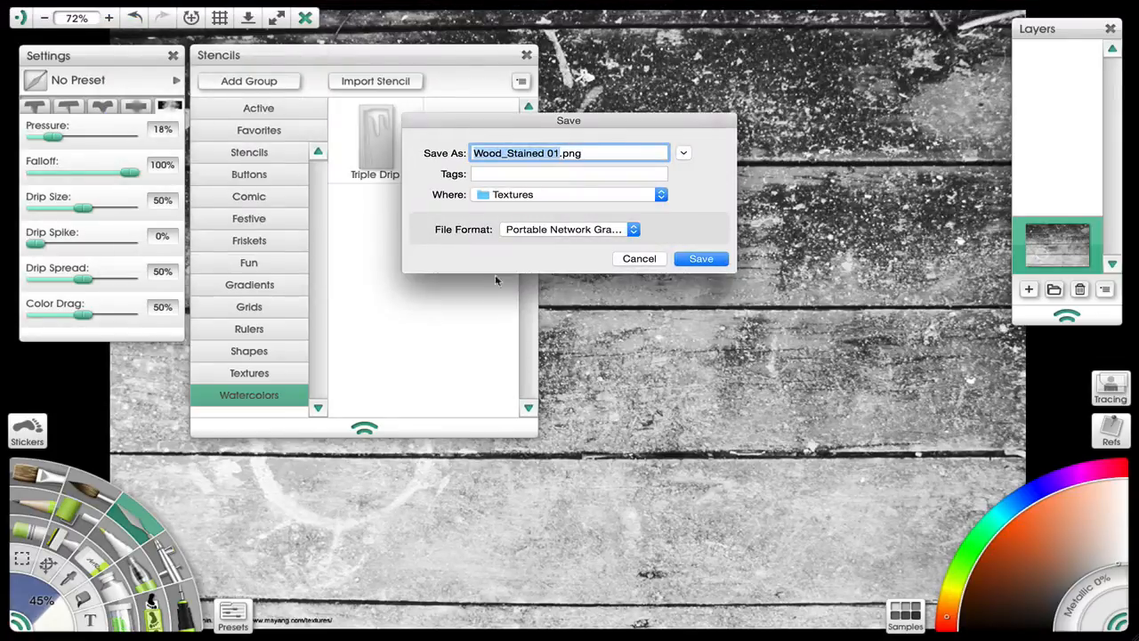
pyautogui.click(559, 230)
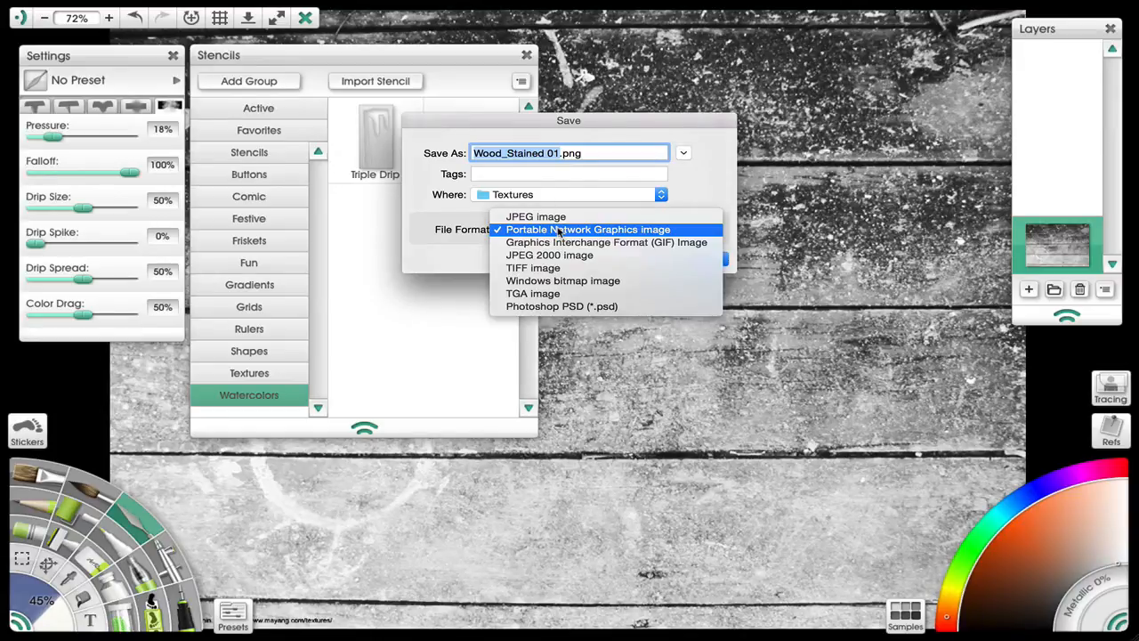
pyautogui.click(558, 229)
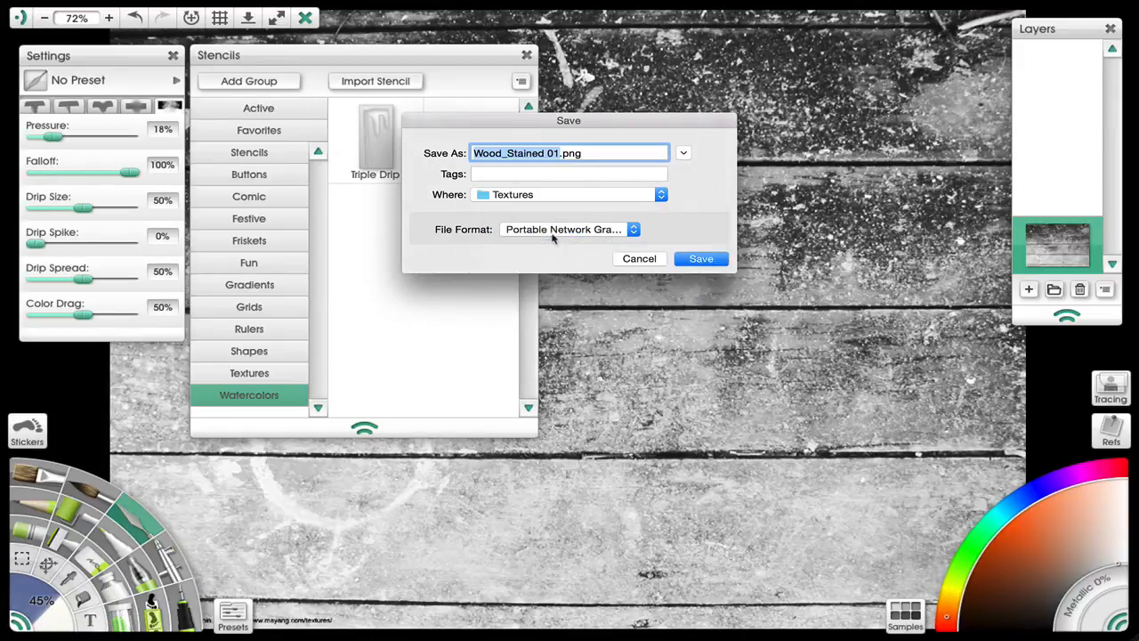
pyautogui.click(682, 154)
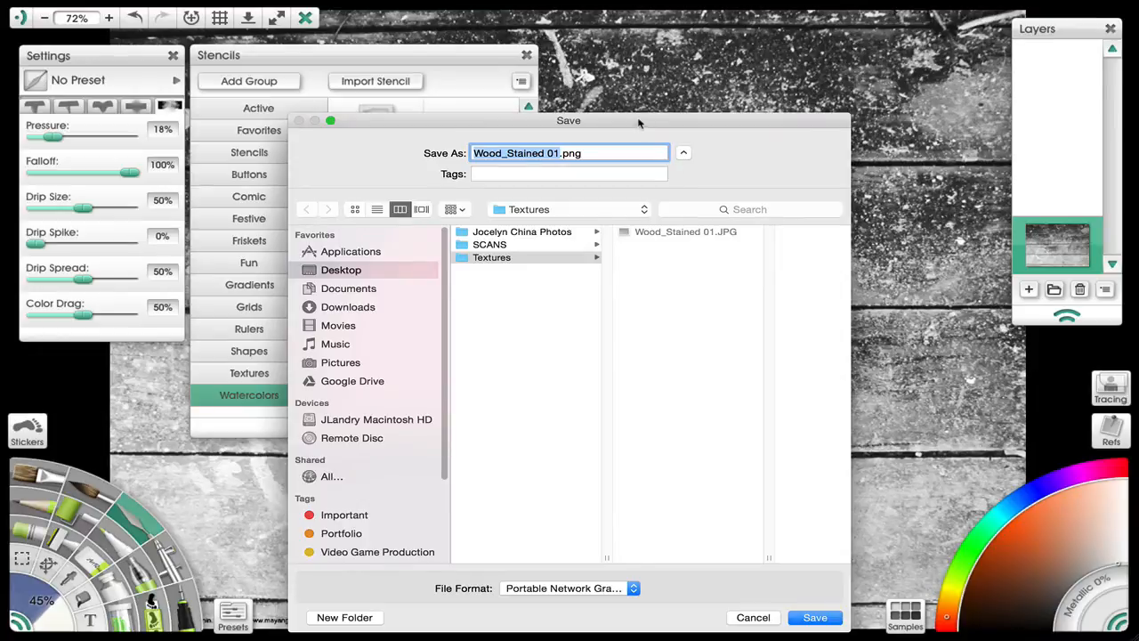
pyautogui.moveTo(638, 123); pyautogui.dragTo(612, 53)
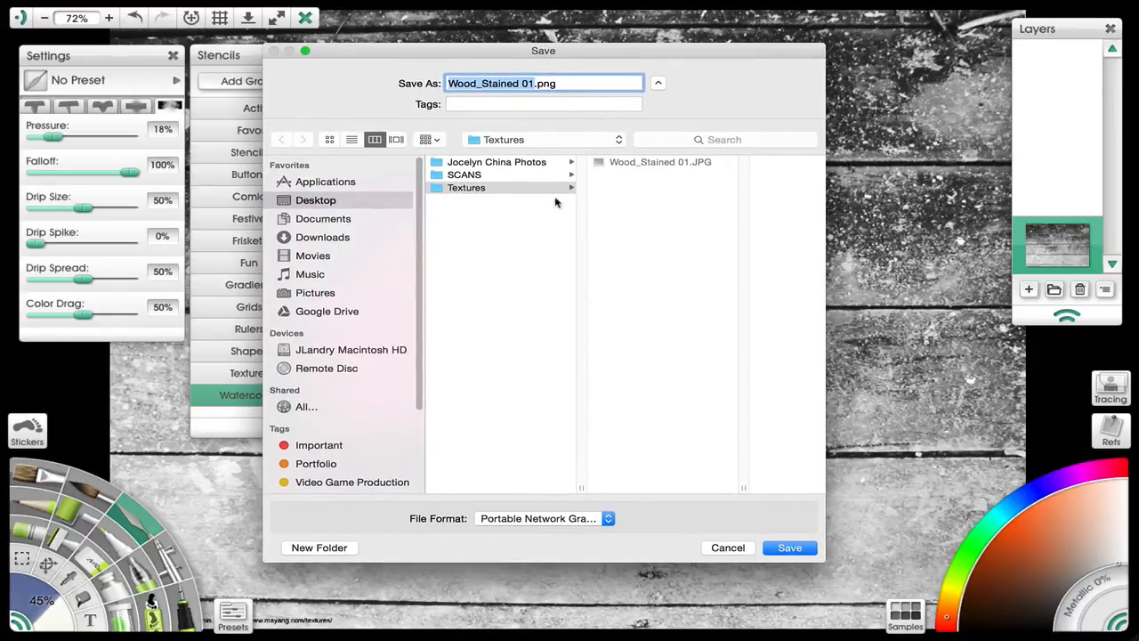
pyautogui.click(534, 84)
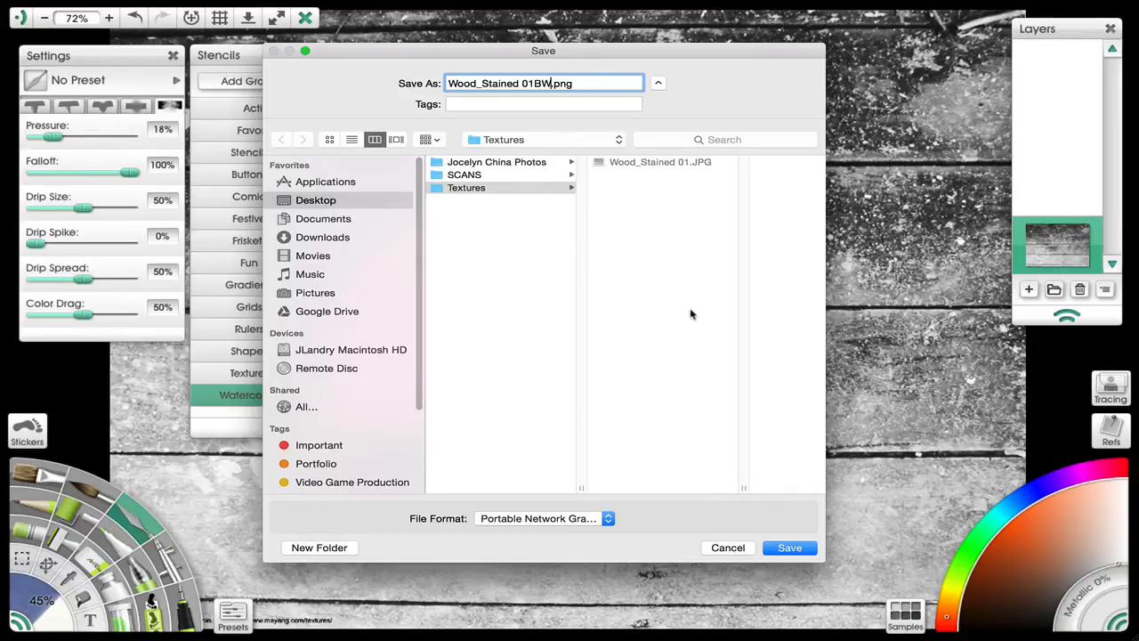
pyautogui.click(788, 548)
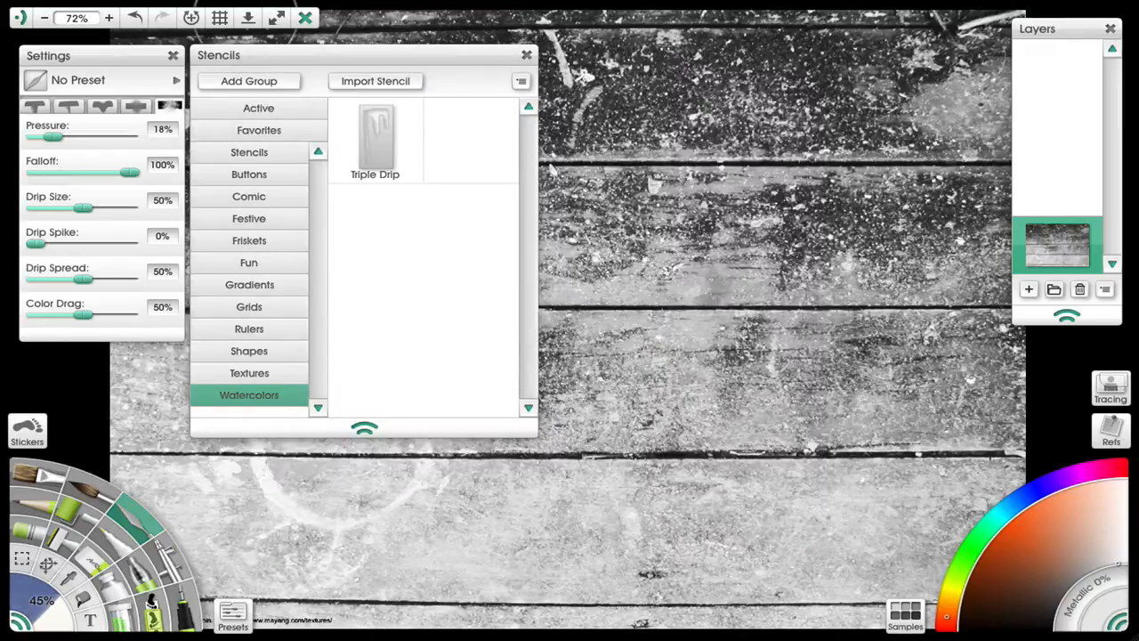
# - Start a new 1440 x 900 px painting on Basic Canvas without saving the current one
pyautogui.moveTo(64, 5)
pyautogui.click(121, 7)
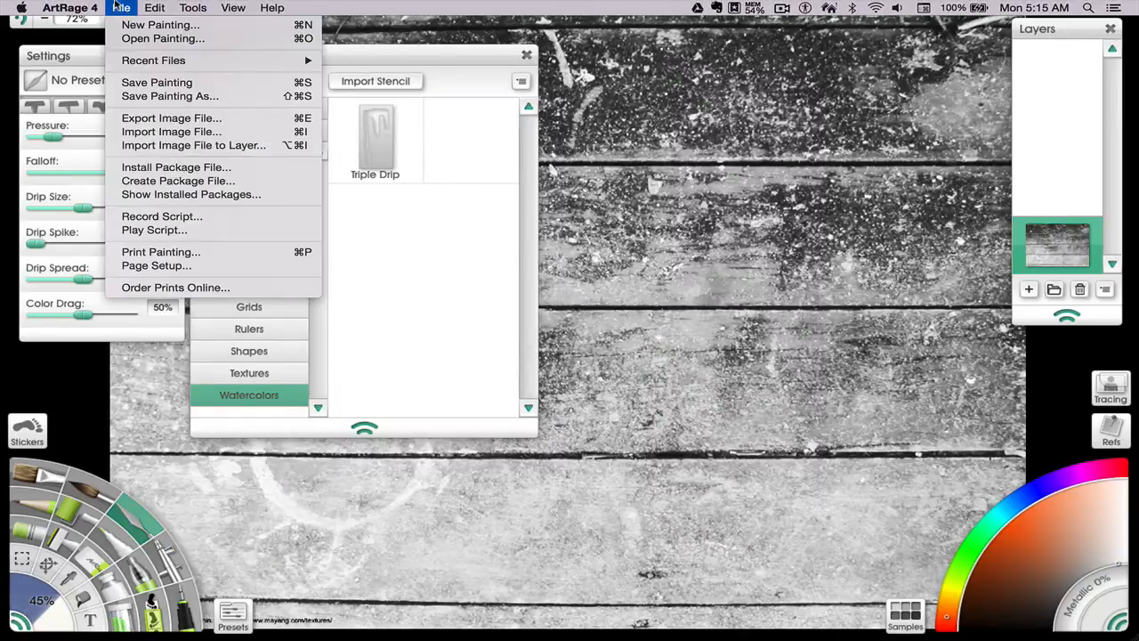
pyautogui.click(160, 25)
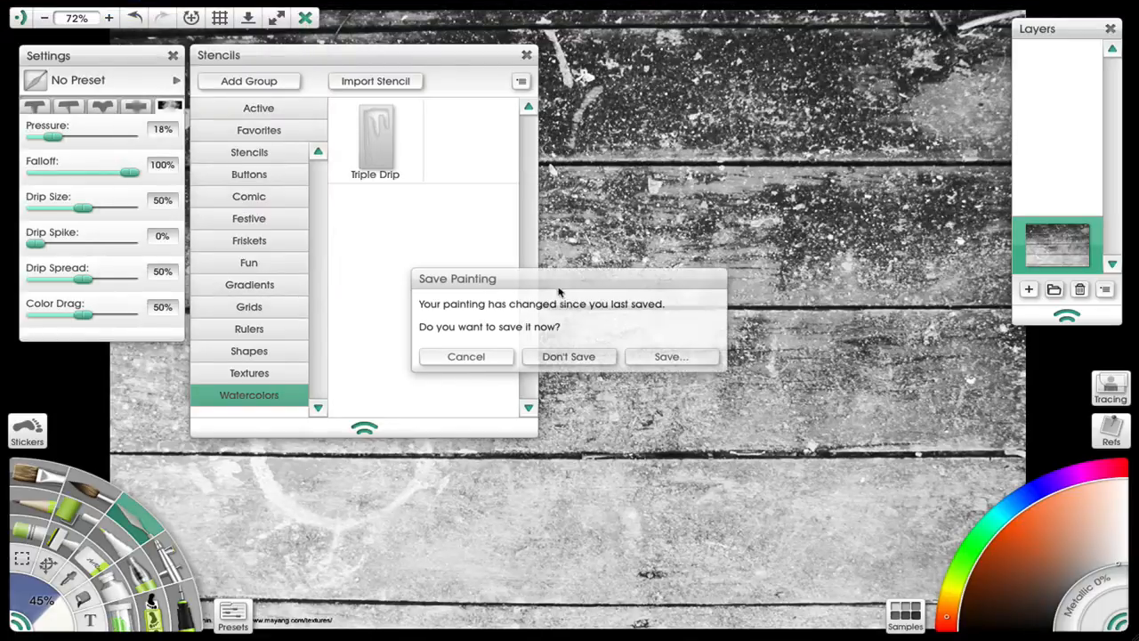
pyautogui.click(572, 355)
pyautogui.click(613, 267)
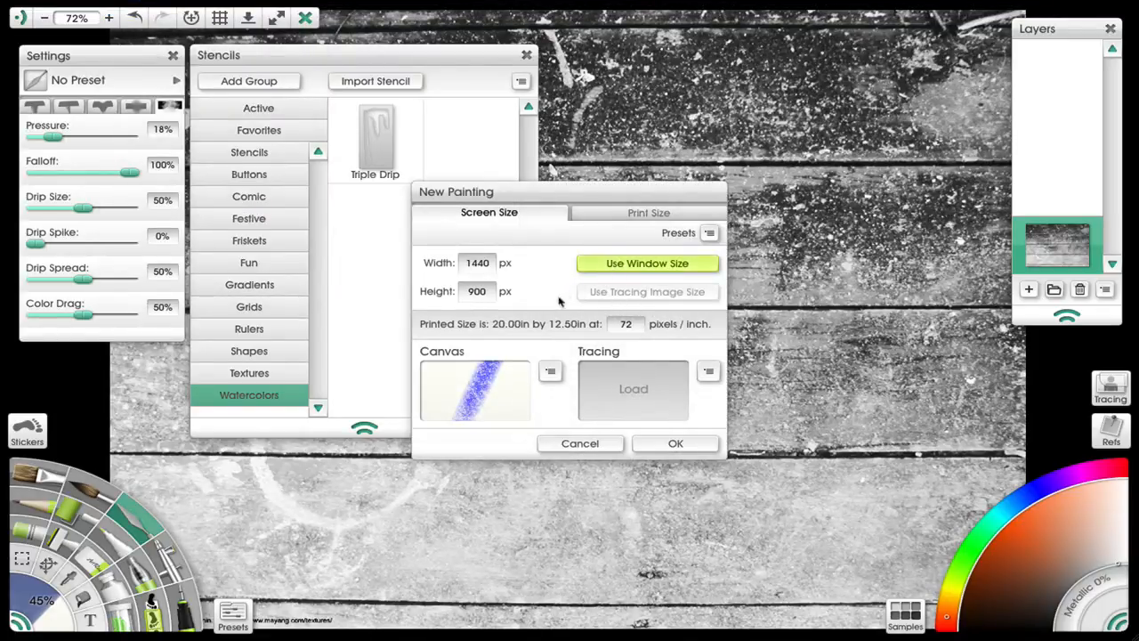
pyautogui.click(550, 371)
pyautogui.moveTo(595, 405)
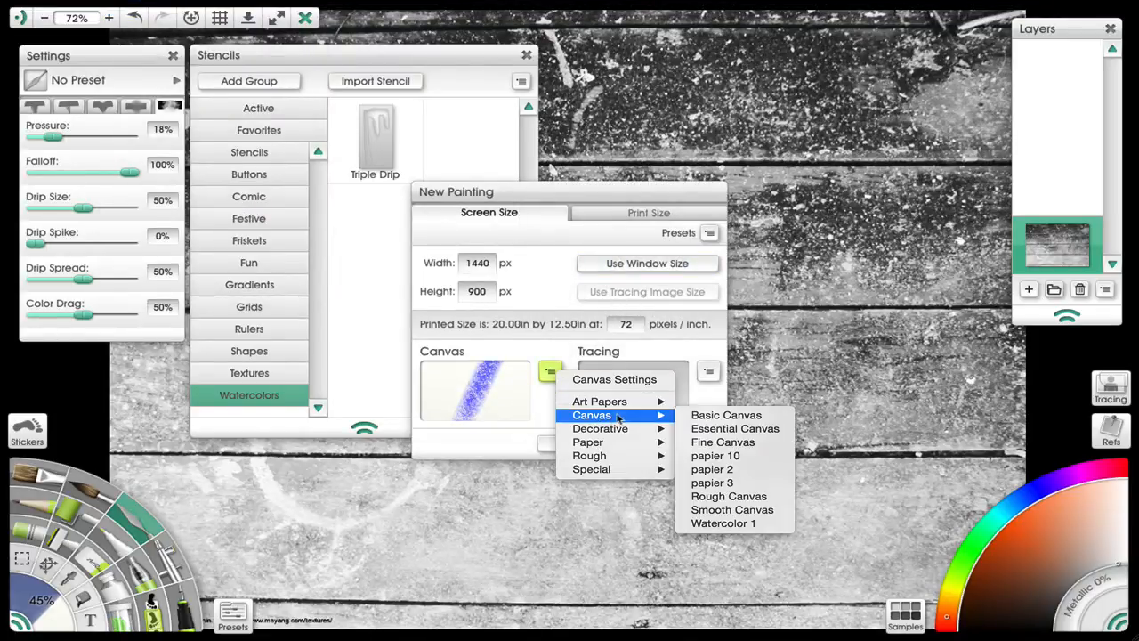
pyautogui.click(700, 417)
pyautogui.click(669, 443)
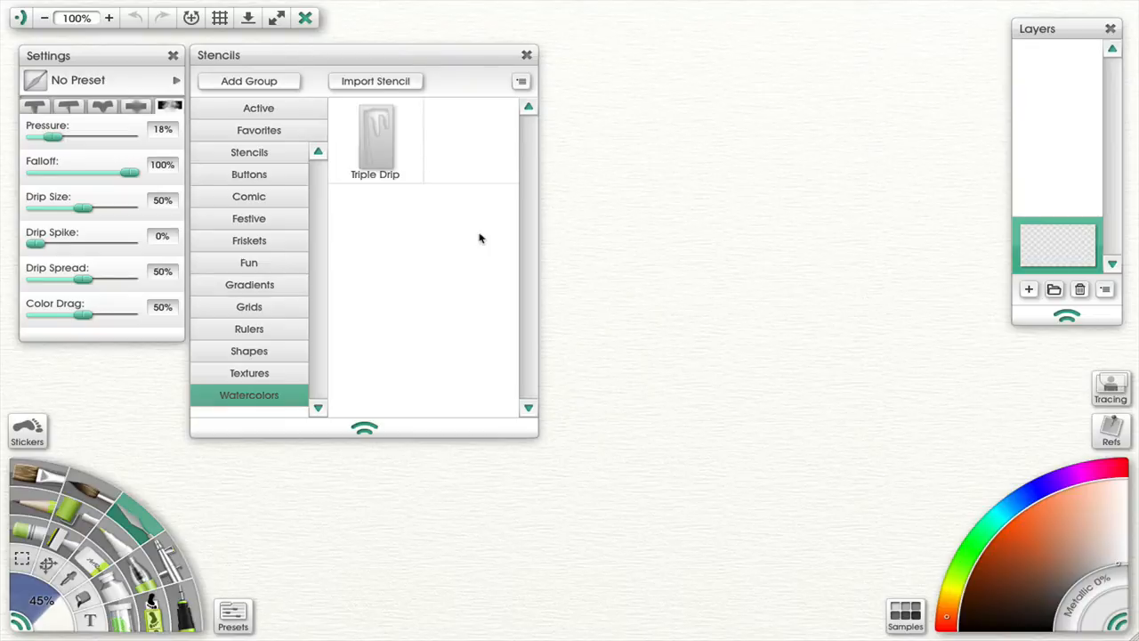
# - Import Wood_Stained 01BW.png from the Textures folder as a stencil into the Textures stencil group
pyautogui.click(260, 375)
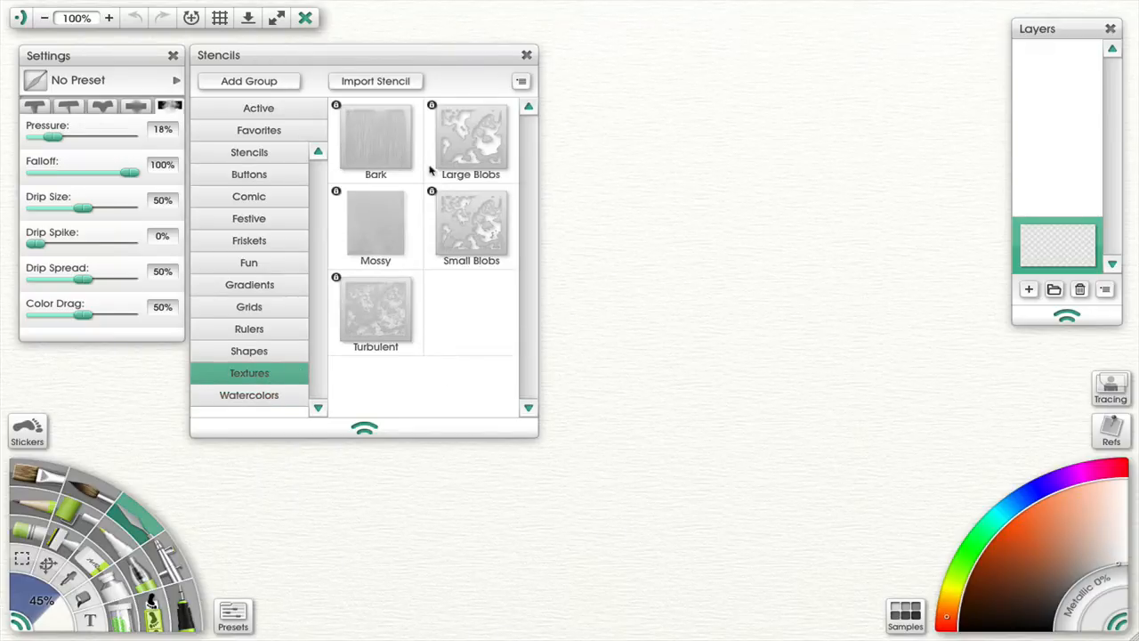
pyautogui.click(402, 81)
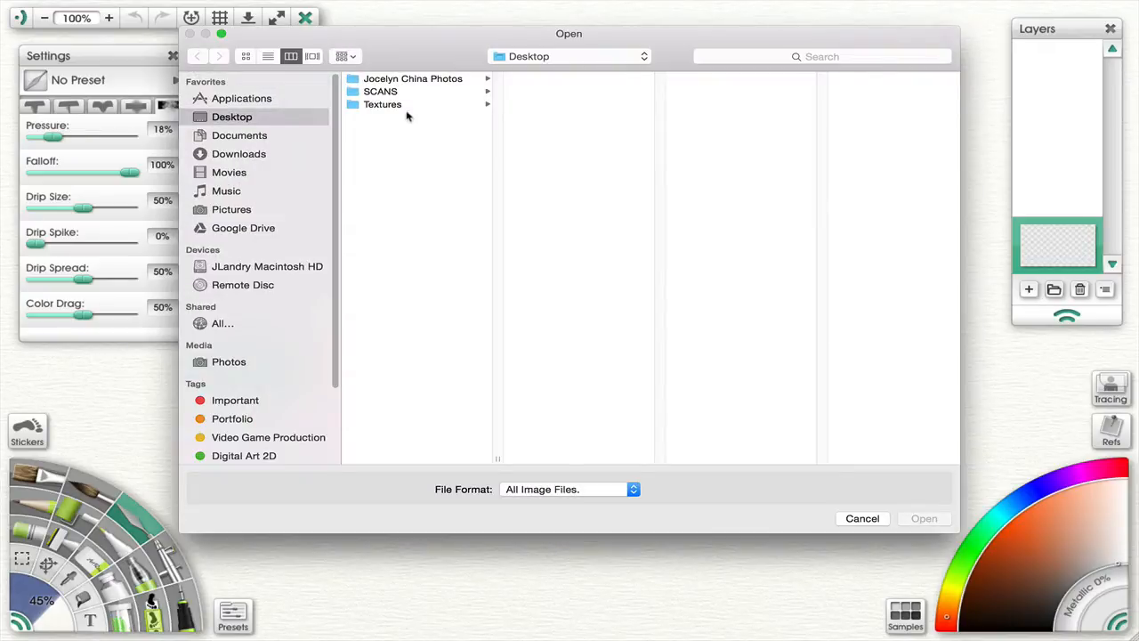
pyautogui.click(399, 105)
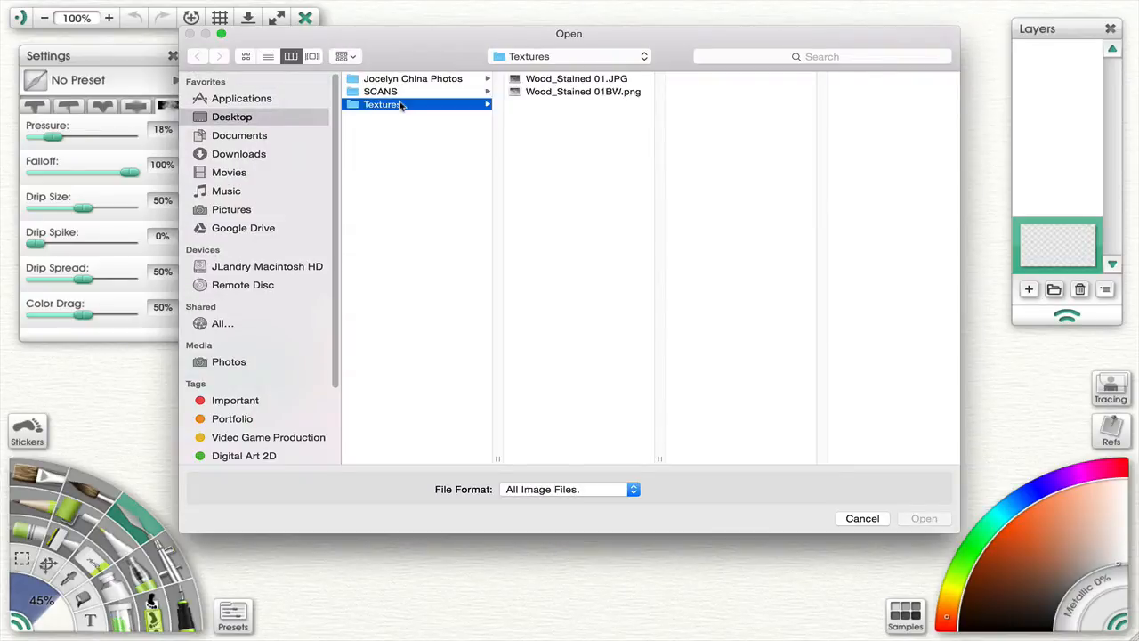
pyautogui.click(594, 92)
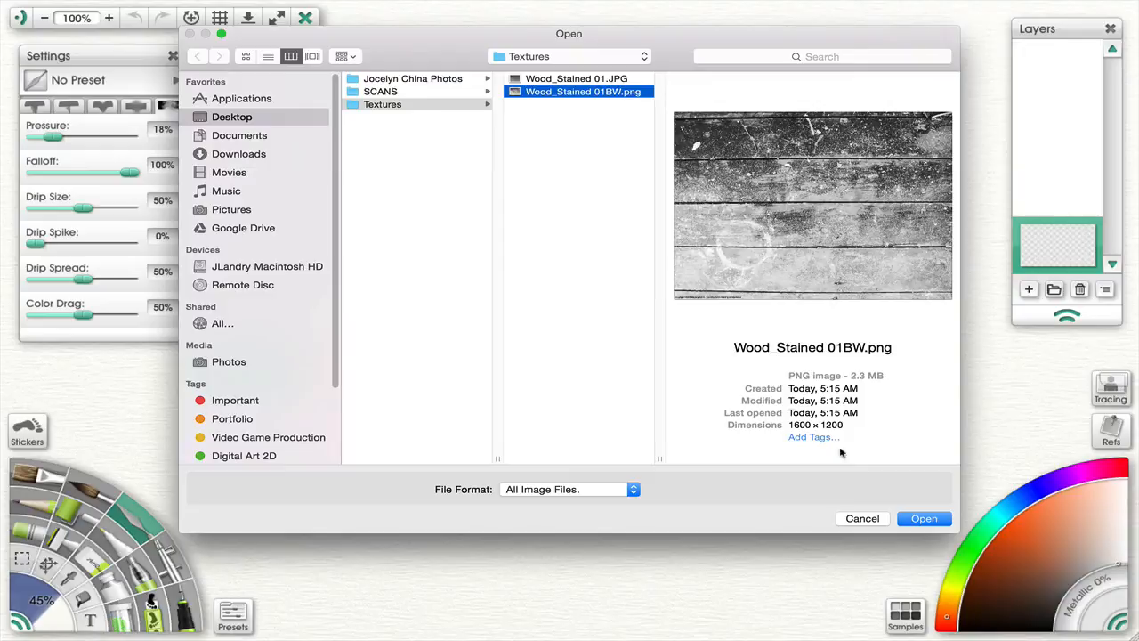
pyautogui.click(923, 518)
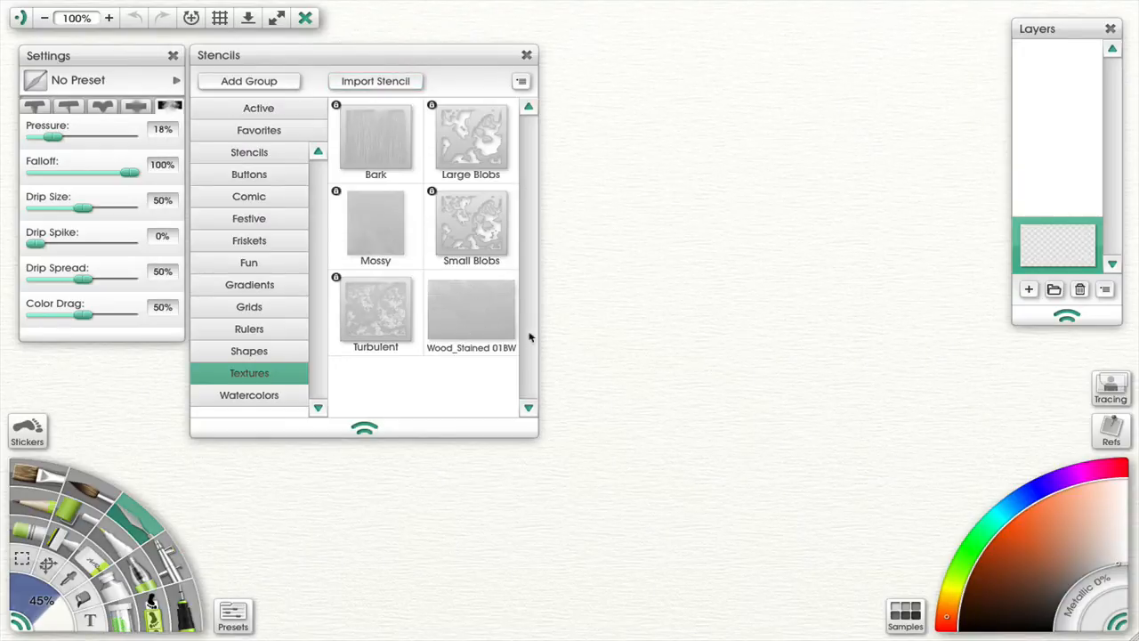
# - Place the Wood_Stained 01BW stencil on the canvas, then move, enlarge and rotate it so the boards run vertically
pyautogui.click(483, 308)
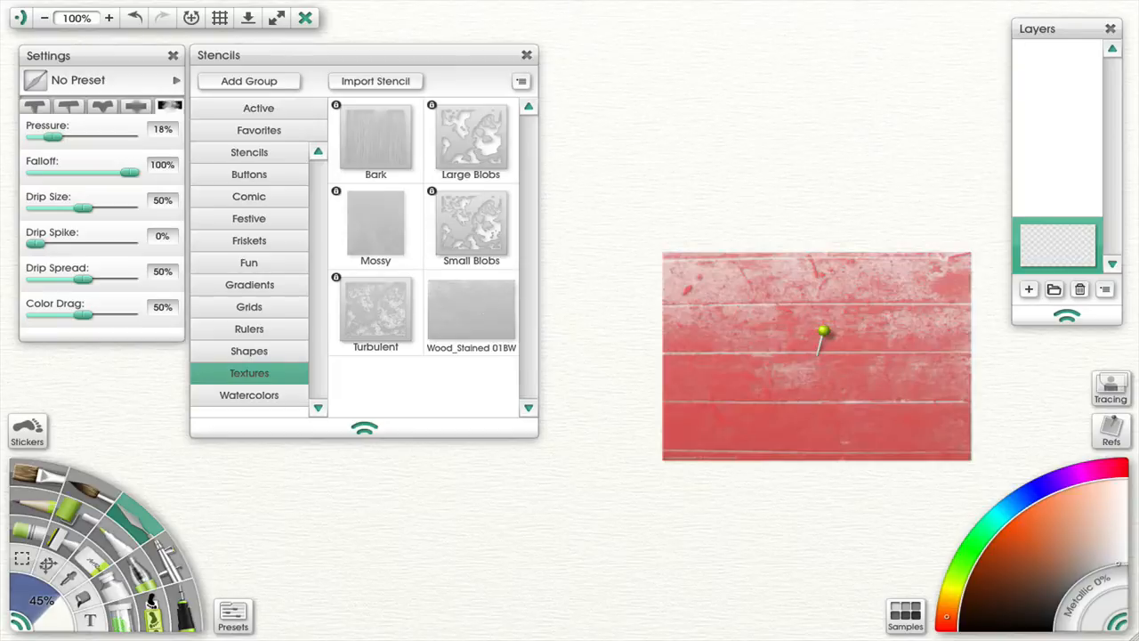
pyautogui.moveTo(740, 346)
pyautogui.mouseDown()
pyautogui.moveTo(684, 326)
pyautogui.moveTo(609, 266)
pyautogui.mouseUp()
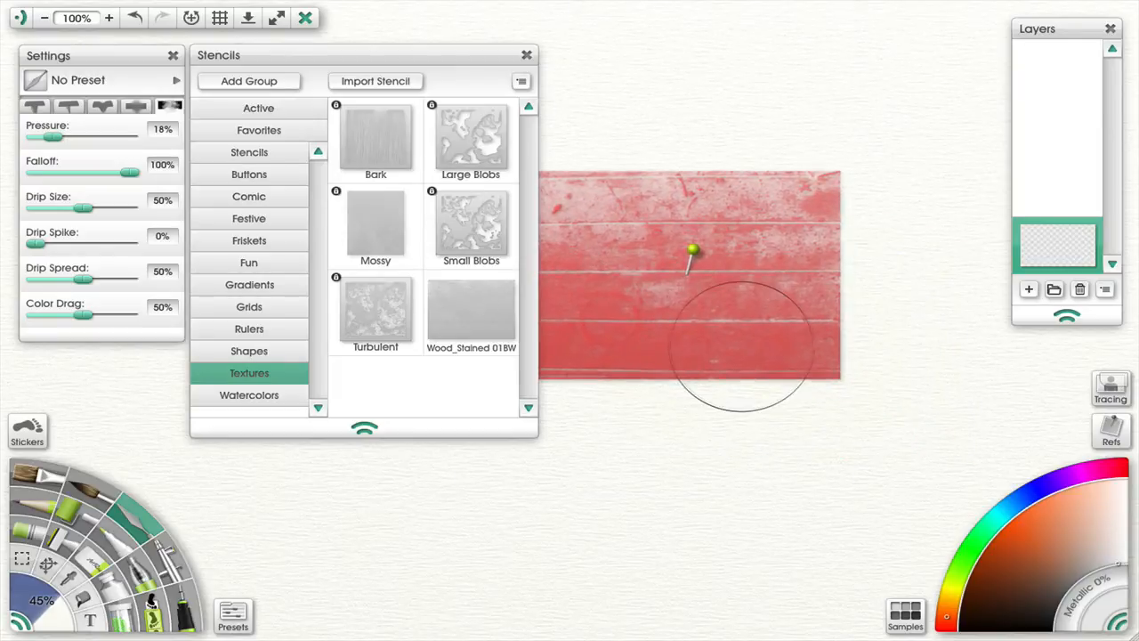
pyautogui.moveTo(771, 327)
pyautogui.mouseDown()
pyautogui.moveTo(838, 320)
pyautogui.moveTo(789, 217)
pyautogui.moveTo(806, 276)
pyautogui.mouseUp()
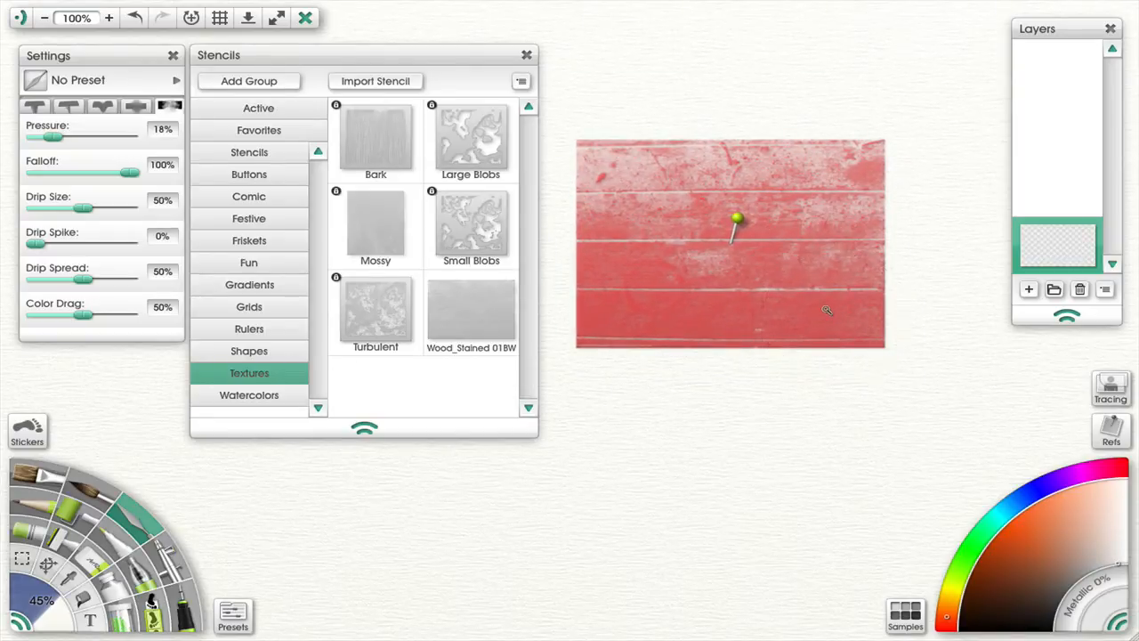
pyautogui.moveTo(836, 313); pyautogui.dragTo(918, 315)
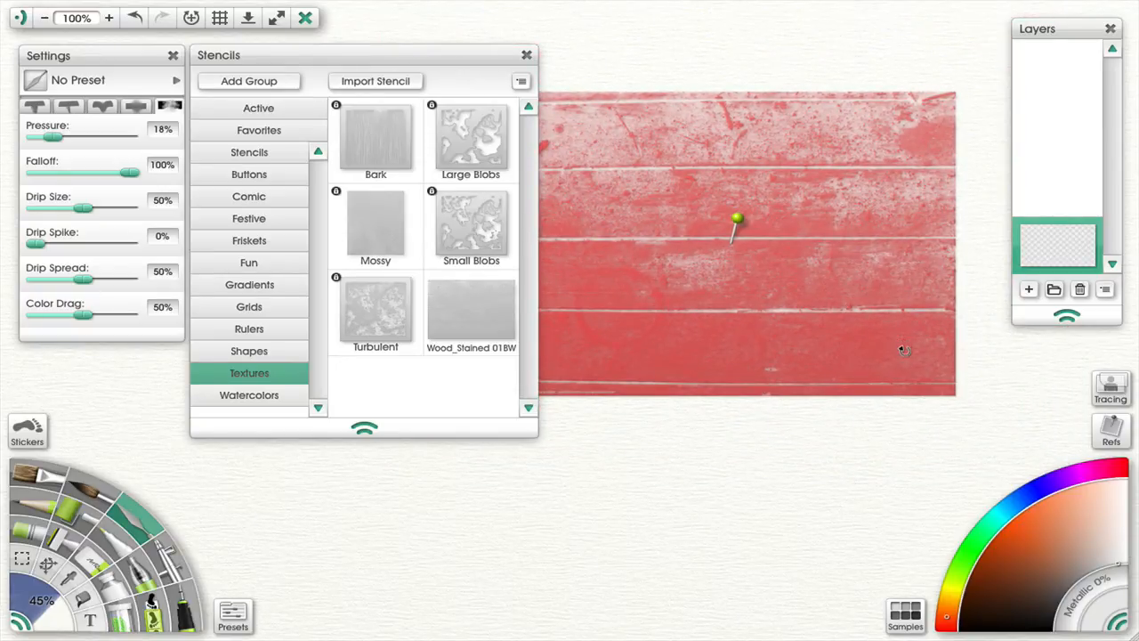
pyautogui.moveTo(905, 353)
pyautogui.mouseDown()
pyautogui.moveTo(834, 399)
pyautogui.moveTo(901, 310)
pyautogui.moveTo(803, 364)
pyautogui.moveTo(811, 370)
pyautogui.moveTo(872, 312)
pyautogui.moveTo(971, 339)
pyautogui.moveTo(872, 310)
pyautogui.mouseUp()
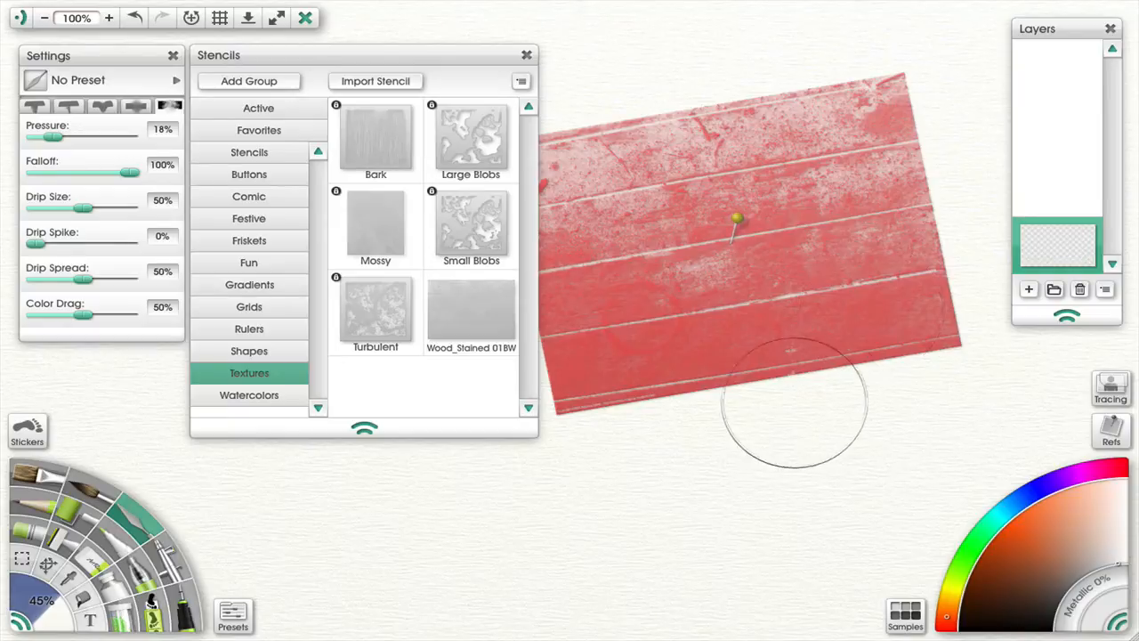
pyautogui.moveTo(896, 319)
pyautogui.mouseDown()
pyautogui.moveTo(973, 368)
pyautogui.moveTo(937, 346)
pyautogui.moveTo(860, 436)
pyautogui.moveTo(632, 513)
pyautogui.moveTo(483, 531)
pyautogui.mouseUp()
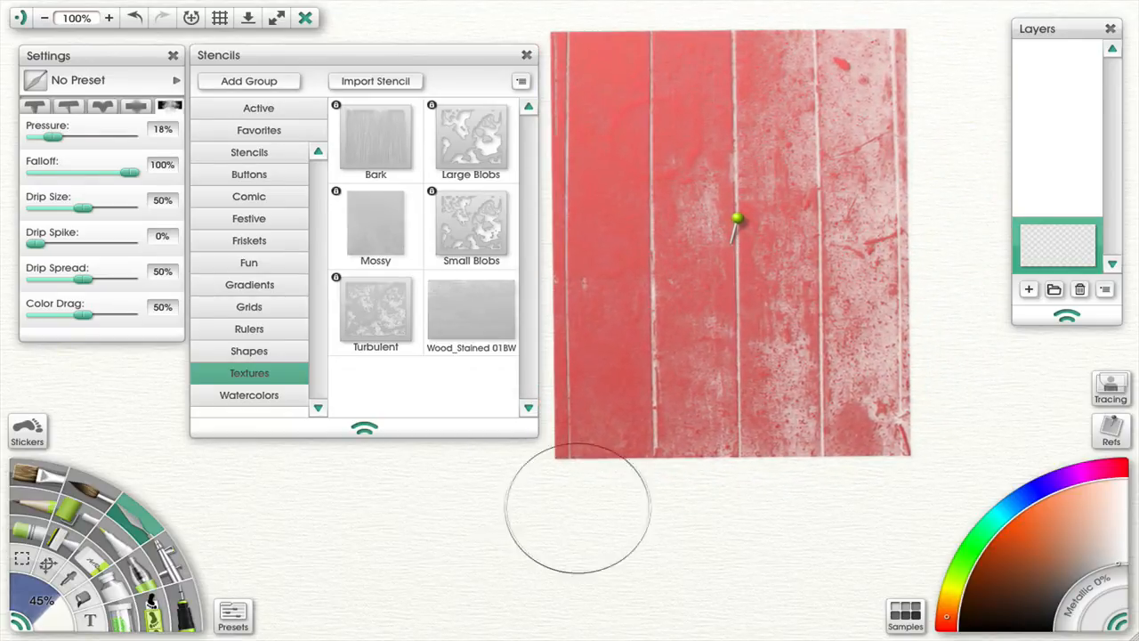
# - Pick a blue color and paint strokes over the stencil with the watercolor brush and then the oil brush
pyautogui.click(1020, 502)
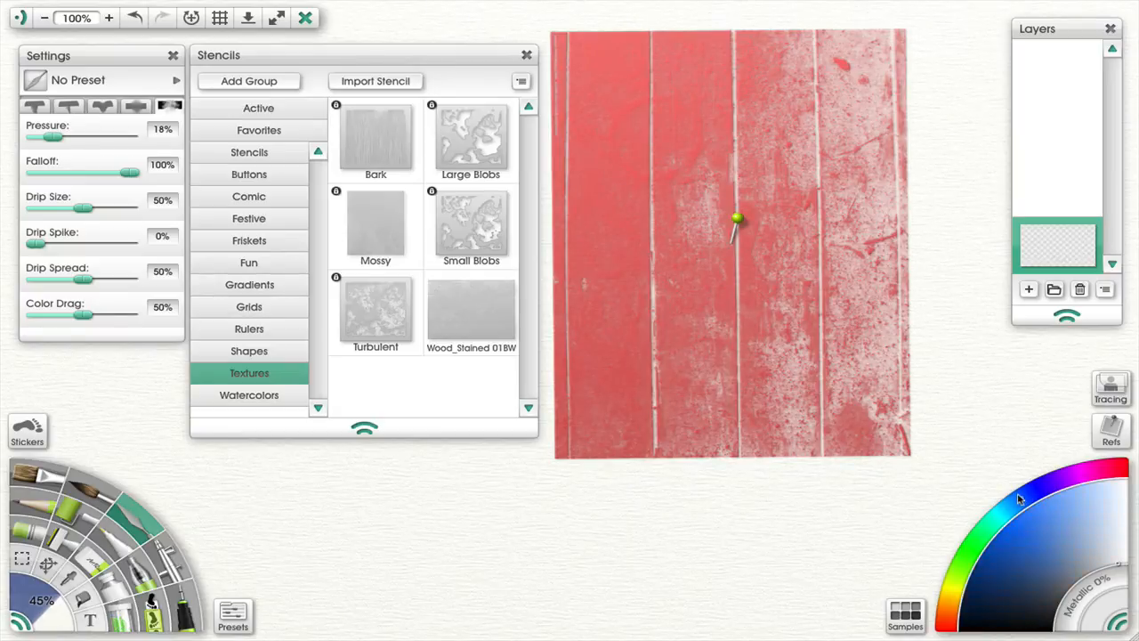
pyautogui.click(1063, 557)
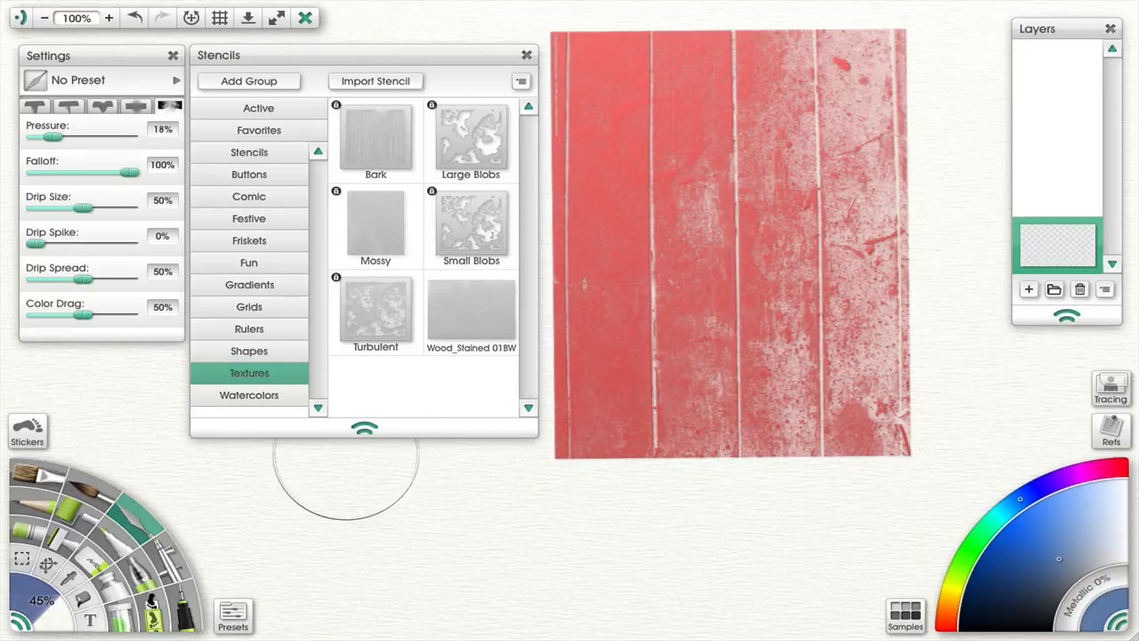
pyautogui.click(100, 498)
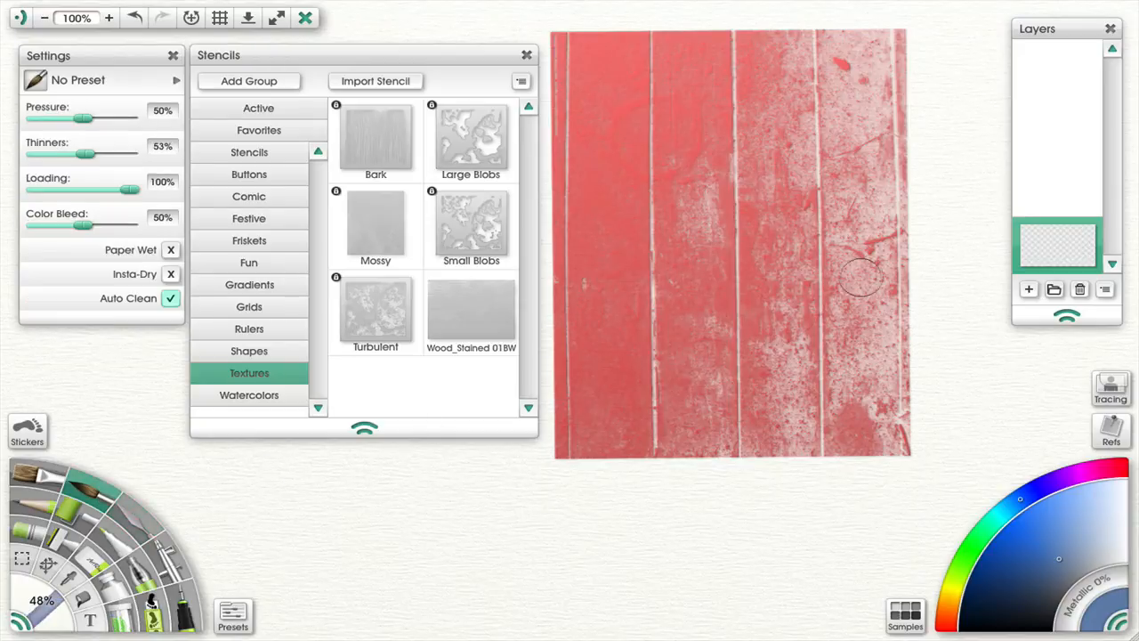
pyautogui.moveTo(852, 199)
pyautogui.mouseDown()
pyautogui.moveTo(845, 264)
pyautogui.moveTo(861, 228)
pyautogui.moveTo(847, 228)
pyautogui.moveTo(858, 255)
pyautogui.moveTo(869, 222)
pyautogui.mouseUp()
pyautogui.moveTo(718, 238)
pyautogui.mouseDown()
pyautogui.moveTo(806, 296)
pyautogui.moveTo(807, 197)
pyautogui.moveTo(831, 143)
pyautogui.moveTo(814, 286)
pyautogui.moveTo(817, 265)
pyautogui.moveTo(777, 169)
pyautogui.moveTo(783, 244)
pyautogui.moveTo(767, 329)
pyautogui.moveTo(784, 136)
pyautogui.moveTo(751, 200)
pyautogui.mouseUp()
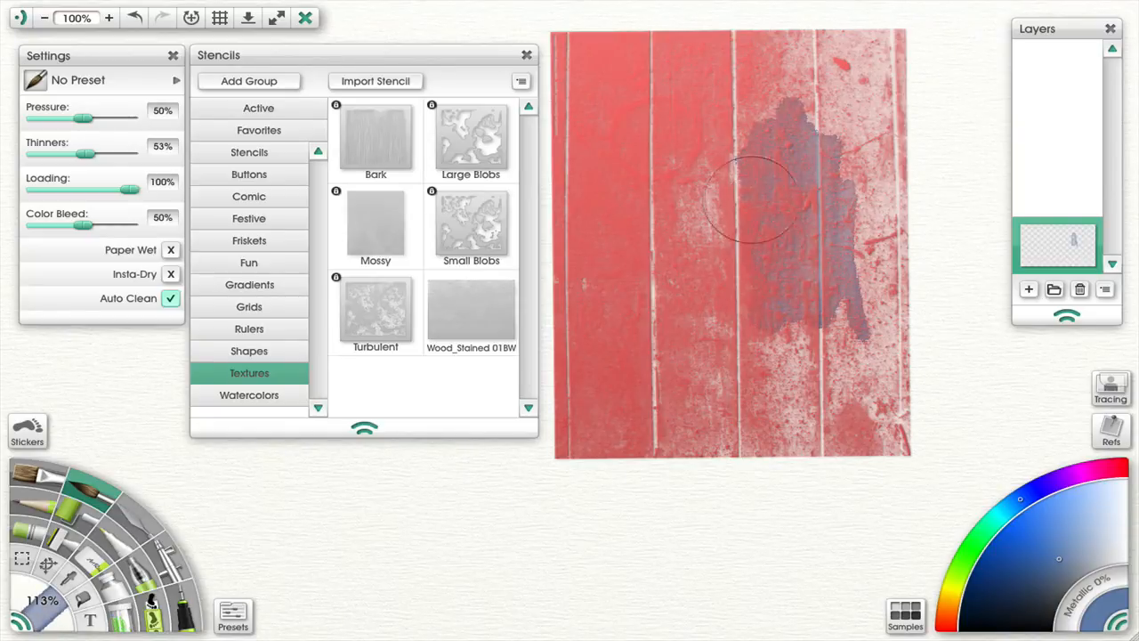
pyautogui.click(37, 473)
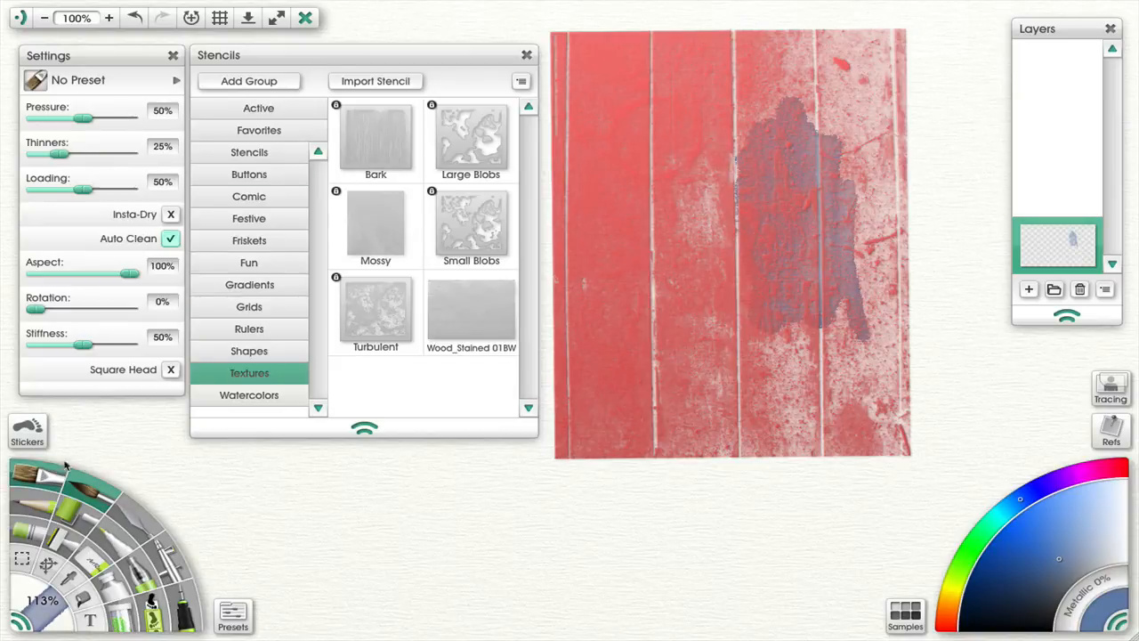
pyautogui.moveTo(875, 111); pyautogui.dragTo(872, 218)
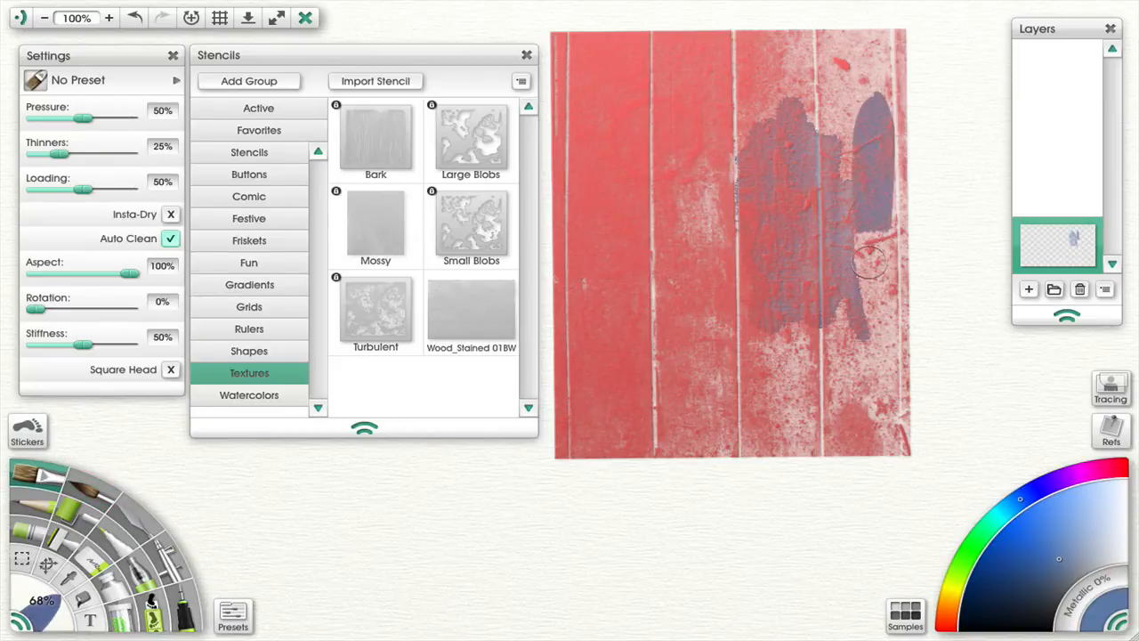
# - Keep painting over the right-hand boards through the stencil, switching to a darker blue partway
pyautogui.moveTo(867, 263)
pyautogui.mouseDown()
pyautogui.moveTo(852, 89)
pyautogui.moveTo(803, 60)
pyautogui.moveTo(871, 65)
pyautogui.moveTo(875, 101)
pyautogui.moveTo(879, 53)
pyautogui.moveTo(866, 170)
pyautogui.moveTo(880, 246)
pyautogui.moveTo(866, 383)
pyautogui.moveTo(878, 415)
pyautogui.moveTo(879, 395)
pyautogui.moveTo(851, 410)
pyautogui.moveTo(828, 375)
pyautogui.moveTo(821, 419)
pyautogui.moveTo(779, 365)
pyautogui.moveTo(813, 381)
pyautogui.mouseUp()
pyautogui.click(1017, 595)
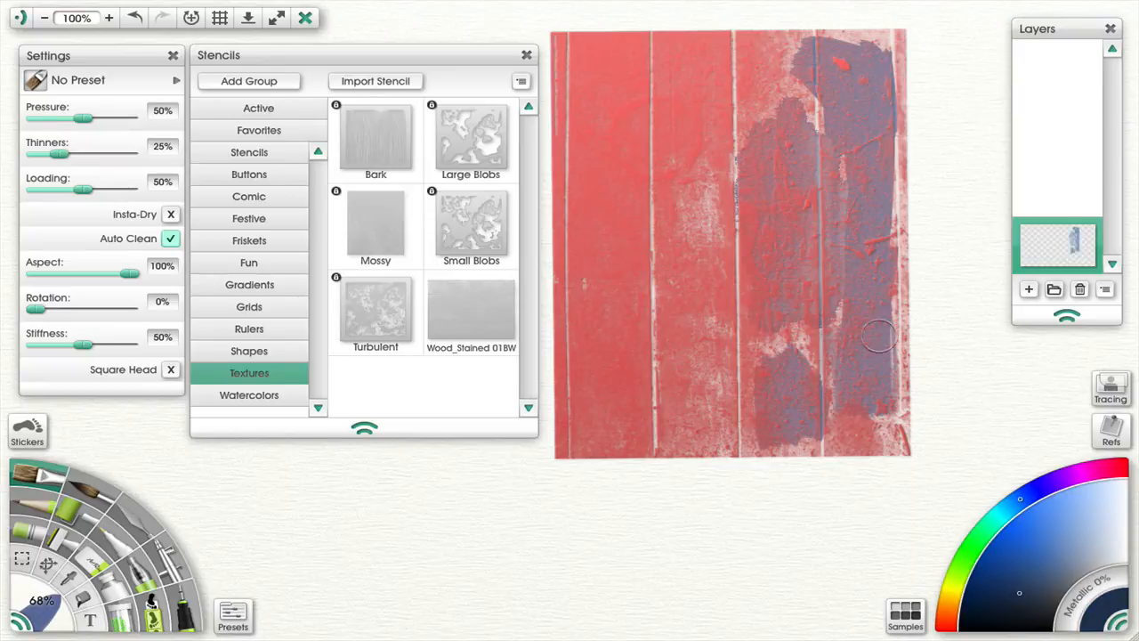
pyautogui.moveTo(878, 336)
pyautogui.mouseDown()
pyautogui.moveTo(859, 419)
pyautogui.moveTo(805, 387)
pyautogui.moveTo(752, 414)
pyautogui.mouseUp()
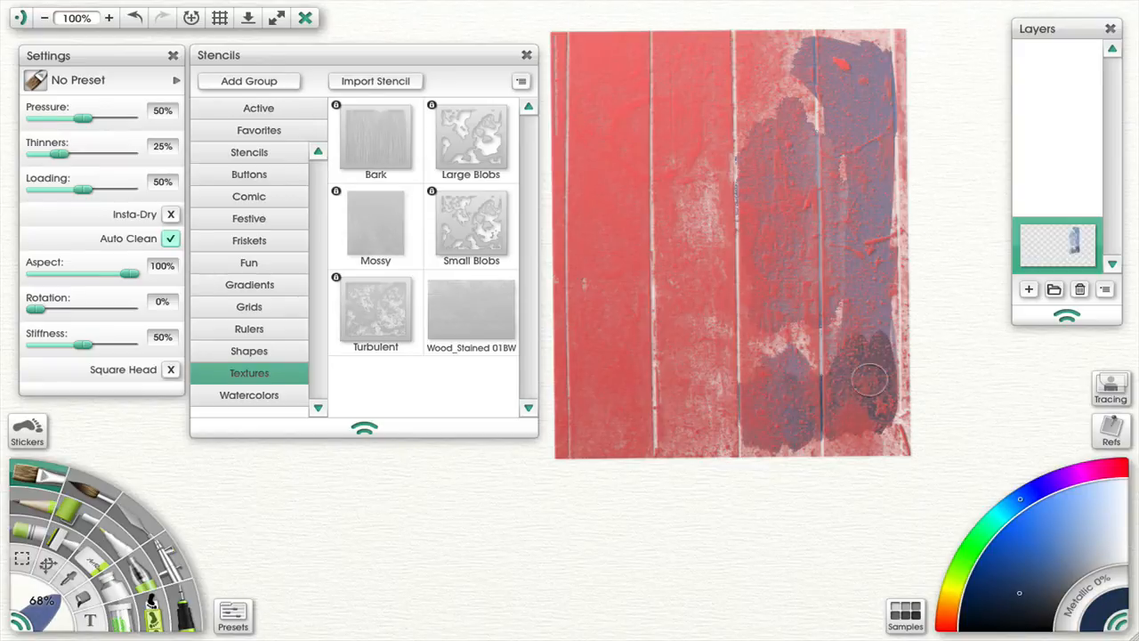
pyautogui.moveTo(870, 380)
pyautogui.mouseDown()
pyautogui.moveTo(880, 322)
pyautogui.moveTo(884, 350)
pyautogui.moveTo(859, 367)
pyautogui.mouseUp()
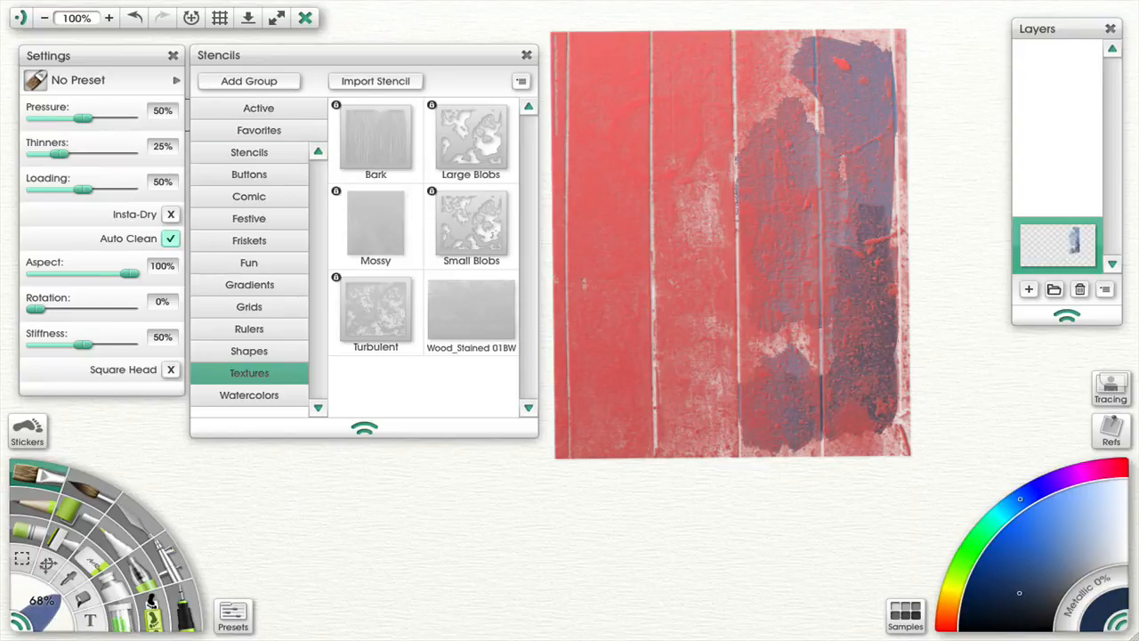
# - Switch to the Airbrush and reduce its brush size to 56%
pyautogui.click(175, 80)
pyautogui.click(176, 80)
pyautogui.click(175, 80)
pyautogui.click(203, 81)
pyautogui.click(129, 516)
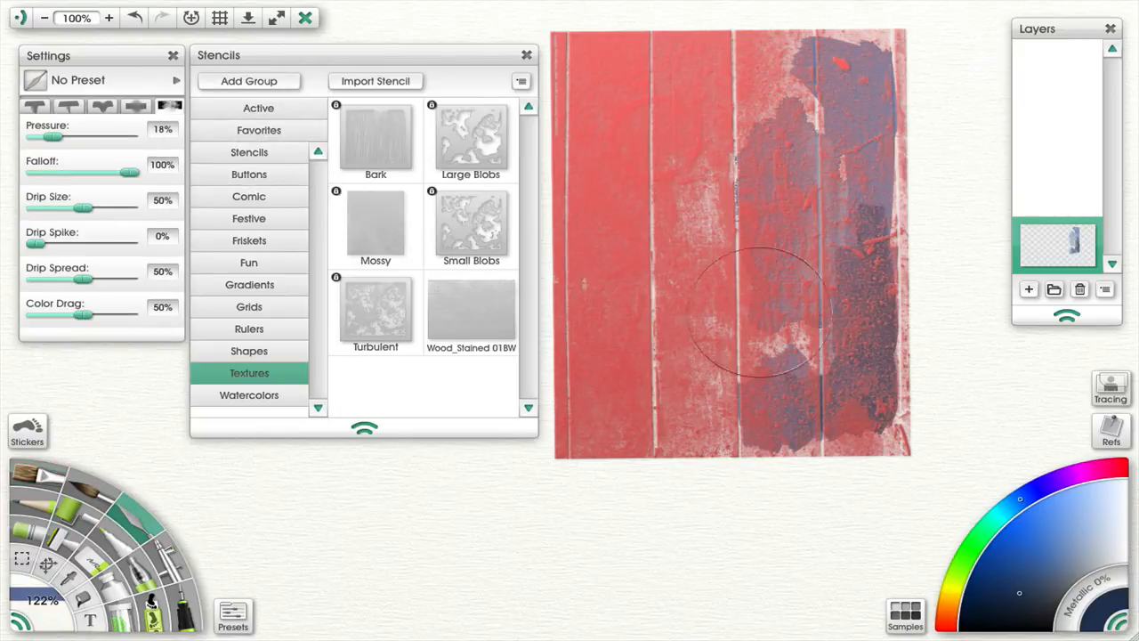
pyautogui.press('[')
pyautogui.press('[')
pyautogui.press('[')
pyautogui.press('[')
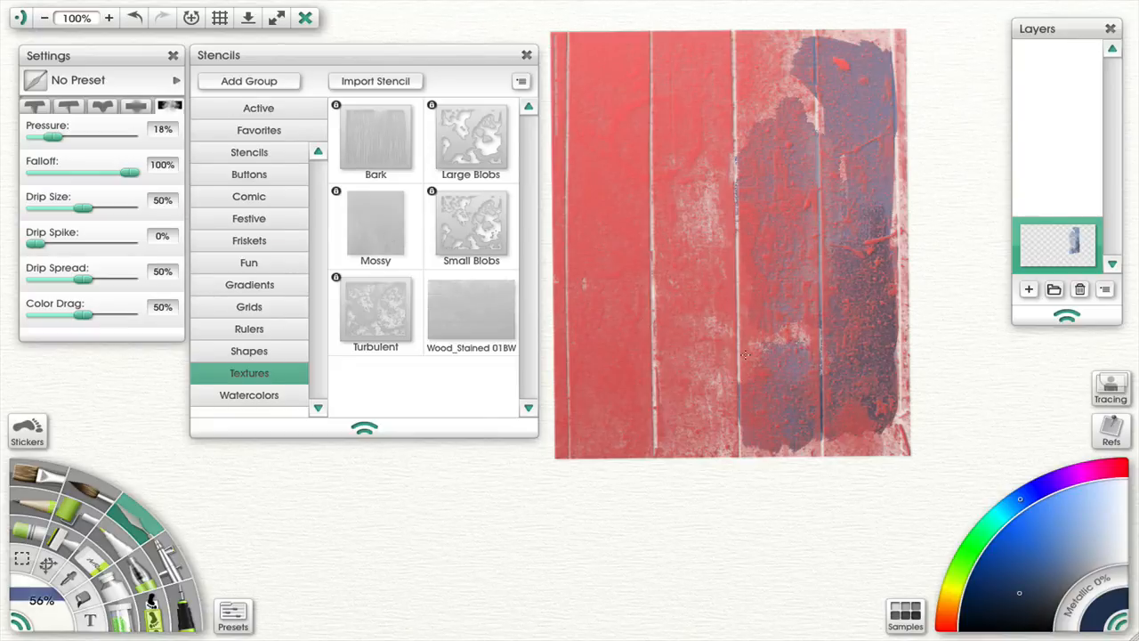
# - Move the stencil down and to the left, off the painted area
pyautogui.moveTo(737, 222); pyautogui.dragTo(471, 311)
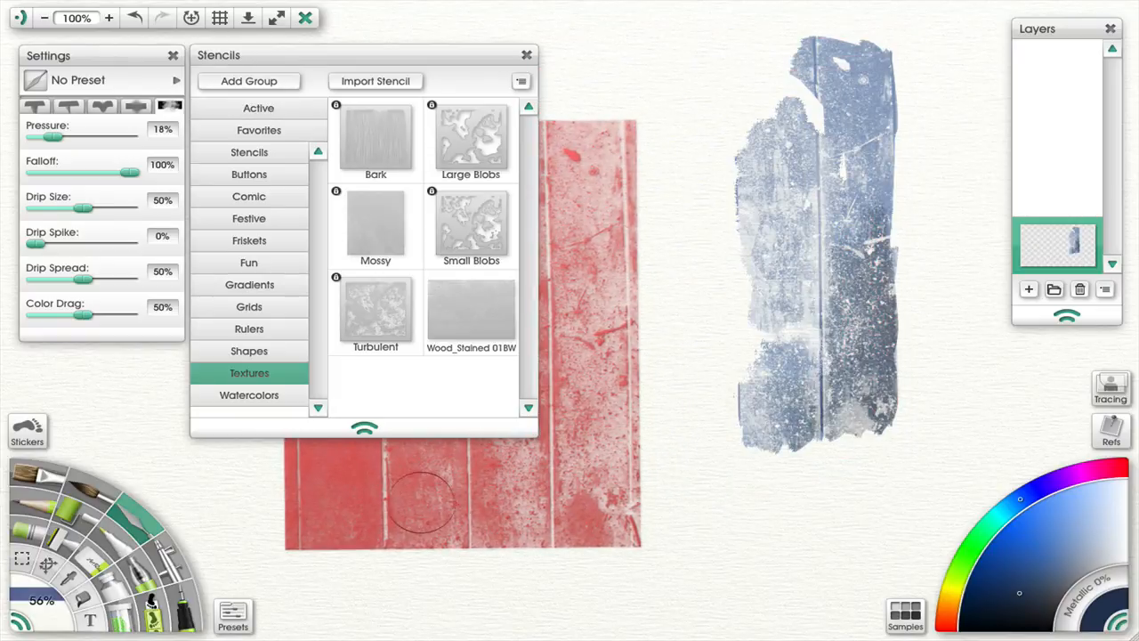